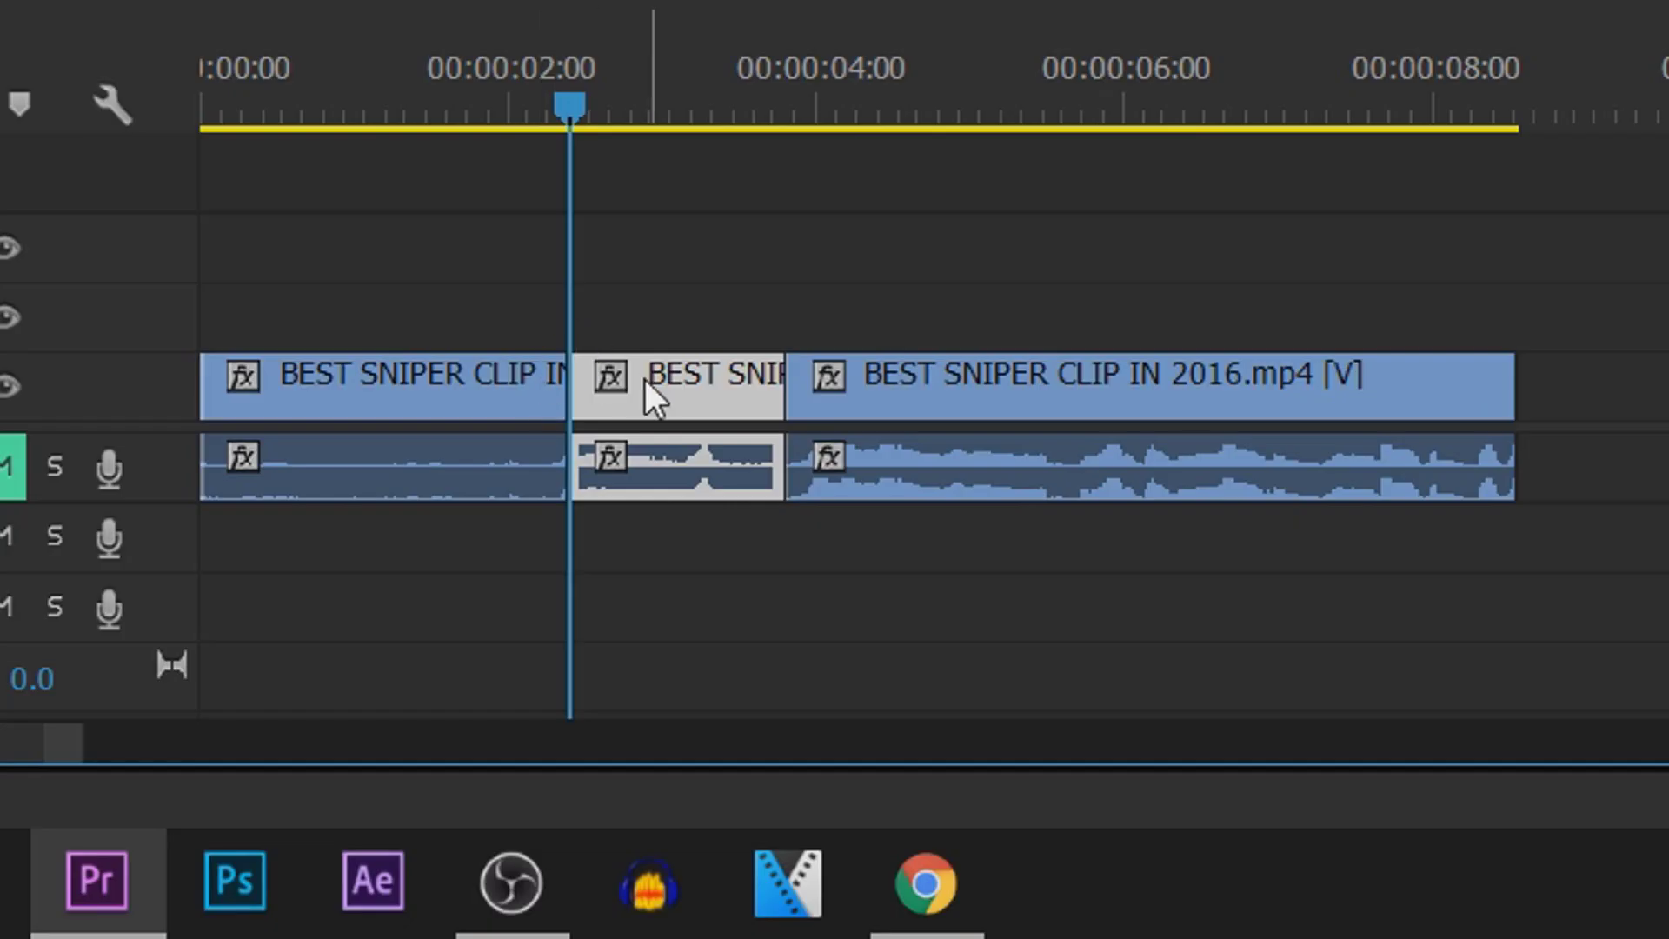
# - Preview the cut section, then place the playhead at 00:00:02:11, where the middle clip starts
pyautogui.moveTo(580, 105); pyautogui.dragTo(628, 149)
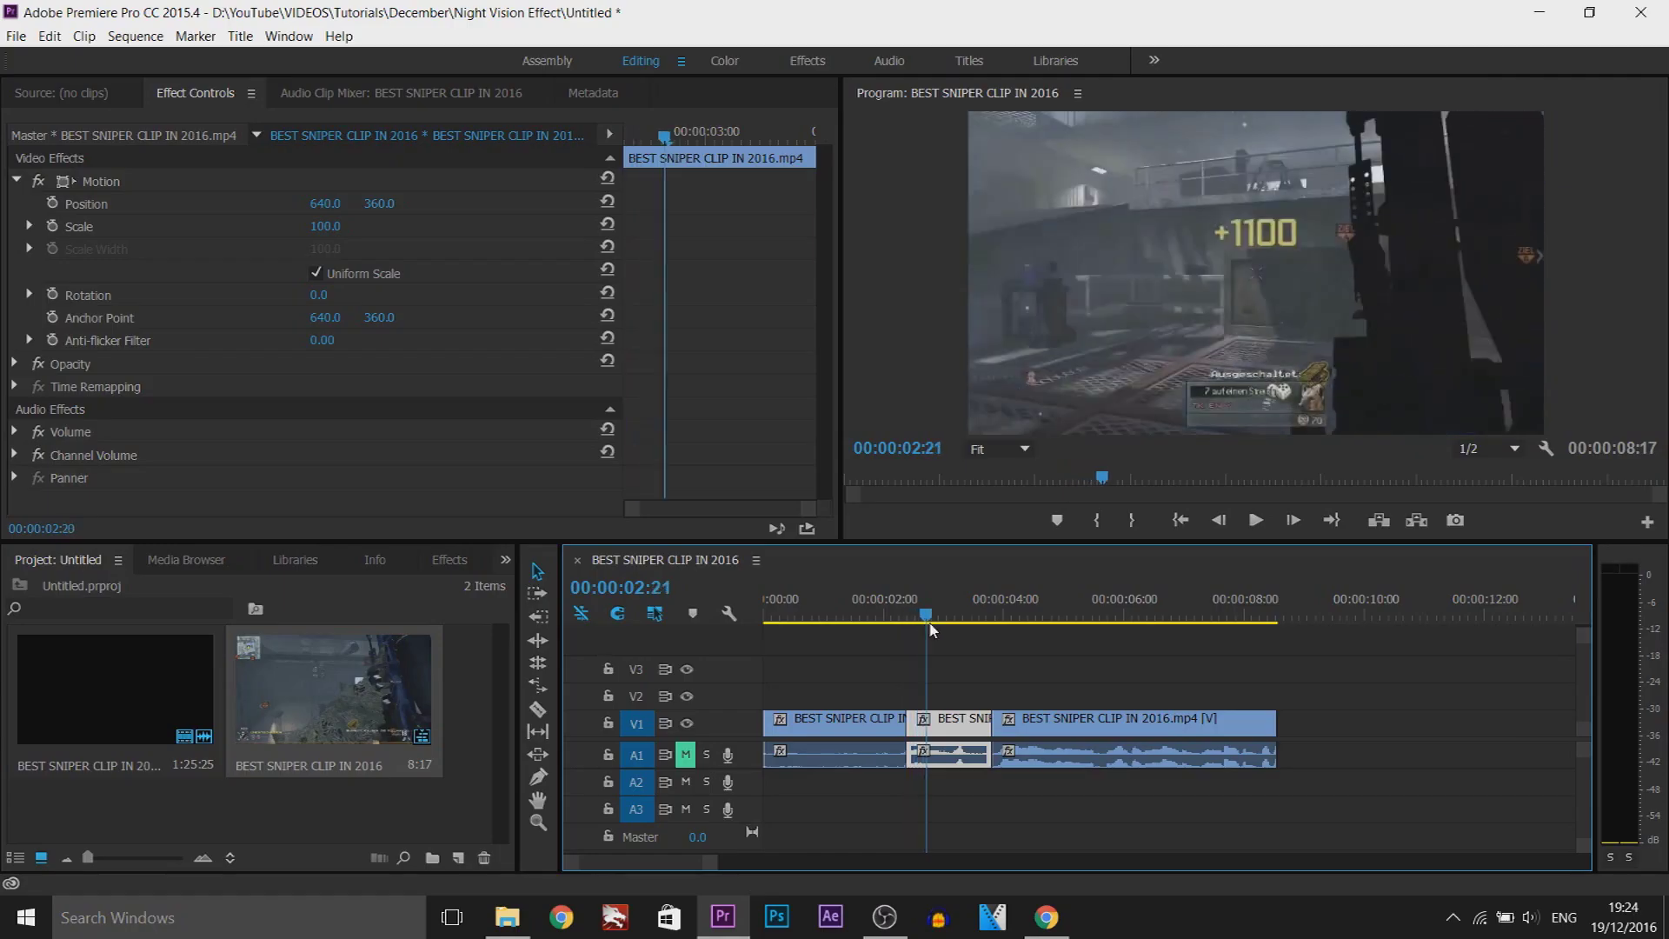
pyautogui.moveTo(931, 630); pyautogui.dragTo(915, 624)
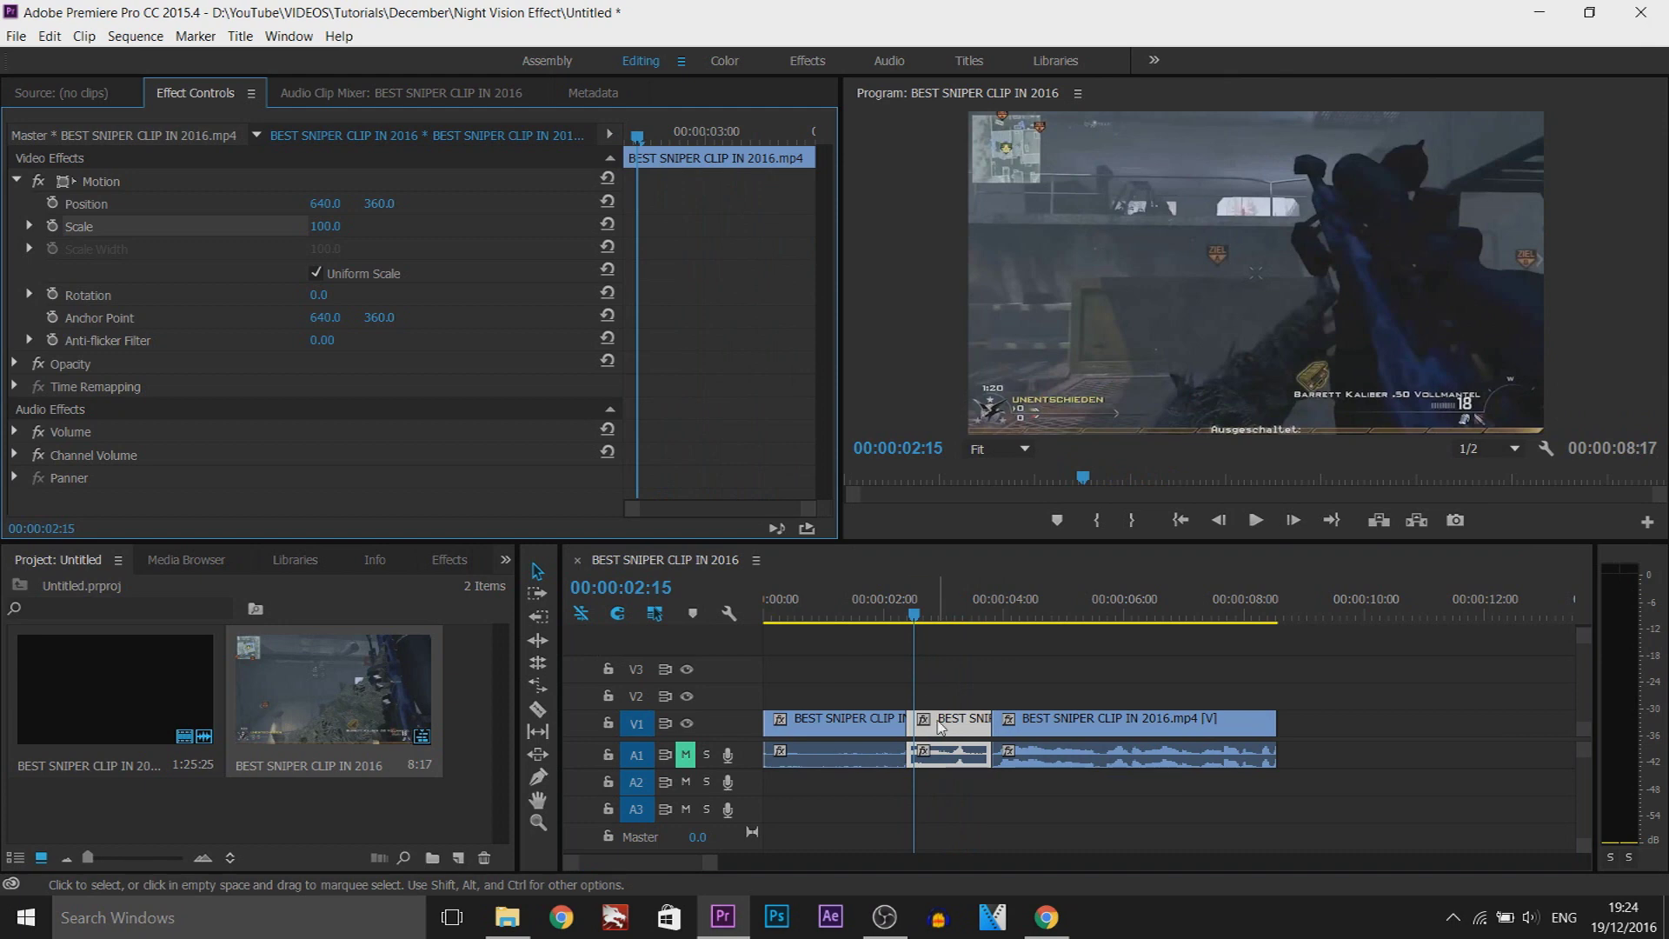
pyautogui.moveTo(912, 622); pyautogui.dragTo(907, 623)
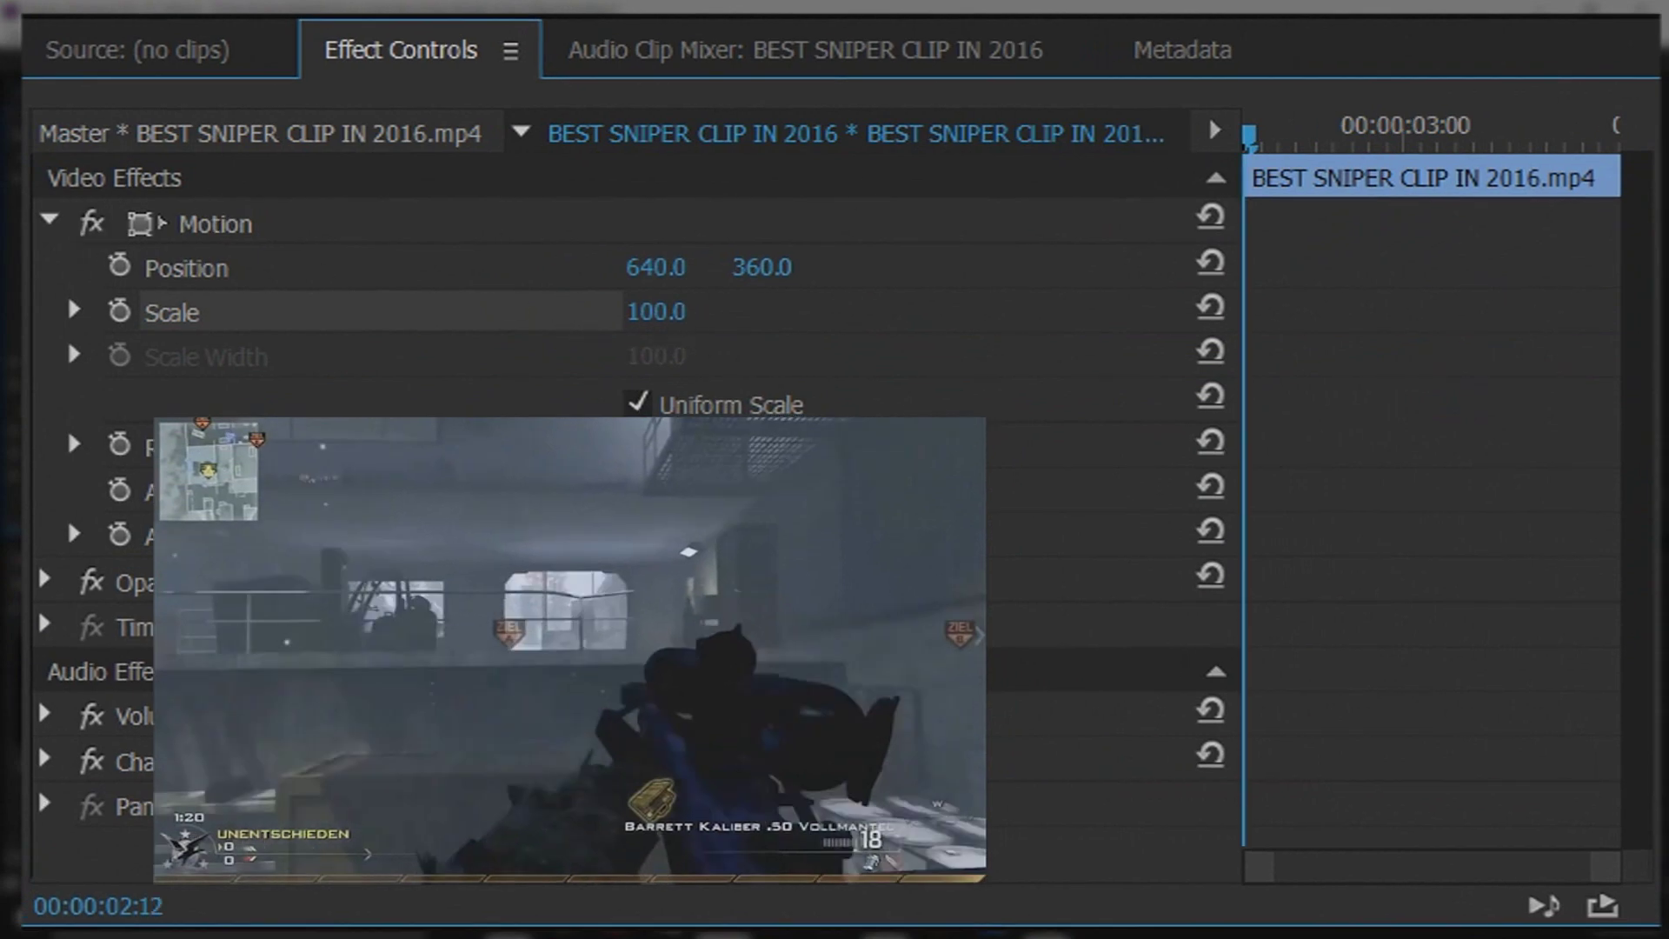
# - Scrub the middle clip's Scale from 100.0 up to 111.0 and settle the playhead on 02:12
pyautogui.moveTo(656, 311)
pyautogui.mouseDown()
pyautogui.moveTo(693, 311)
pyautogui.moveTo(666, 311)
pyautogui.mouseUp()
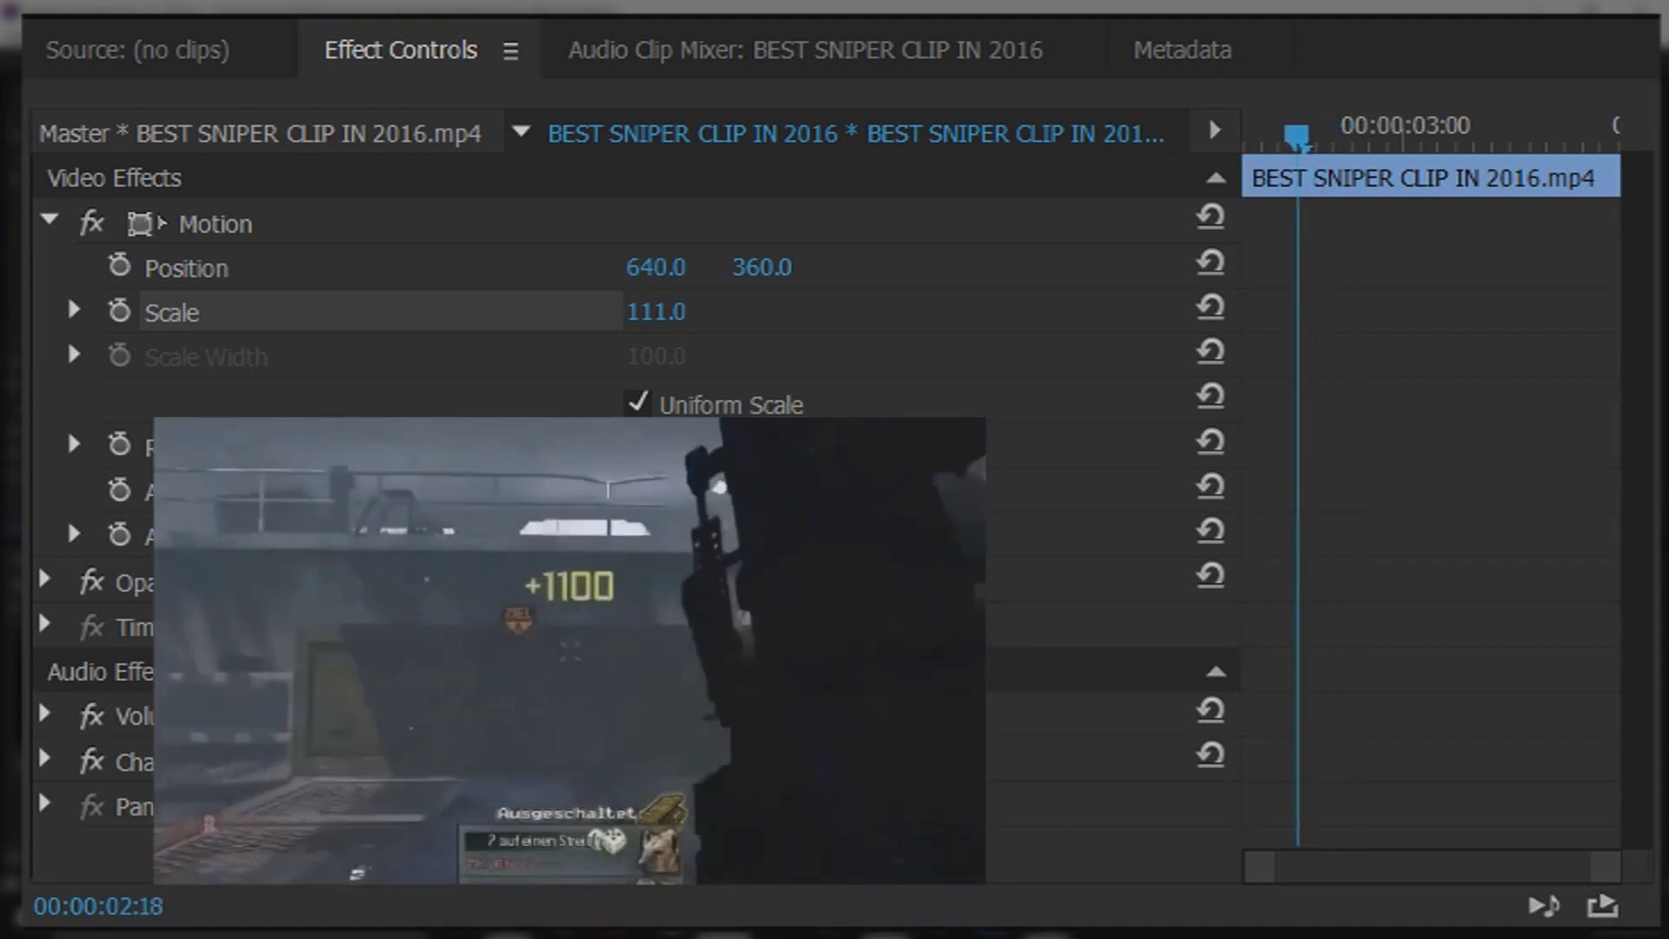
pyautogui.press('Right')
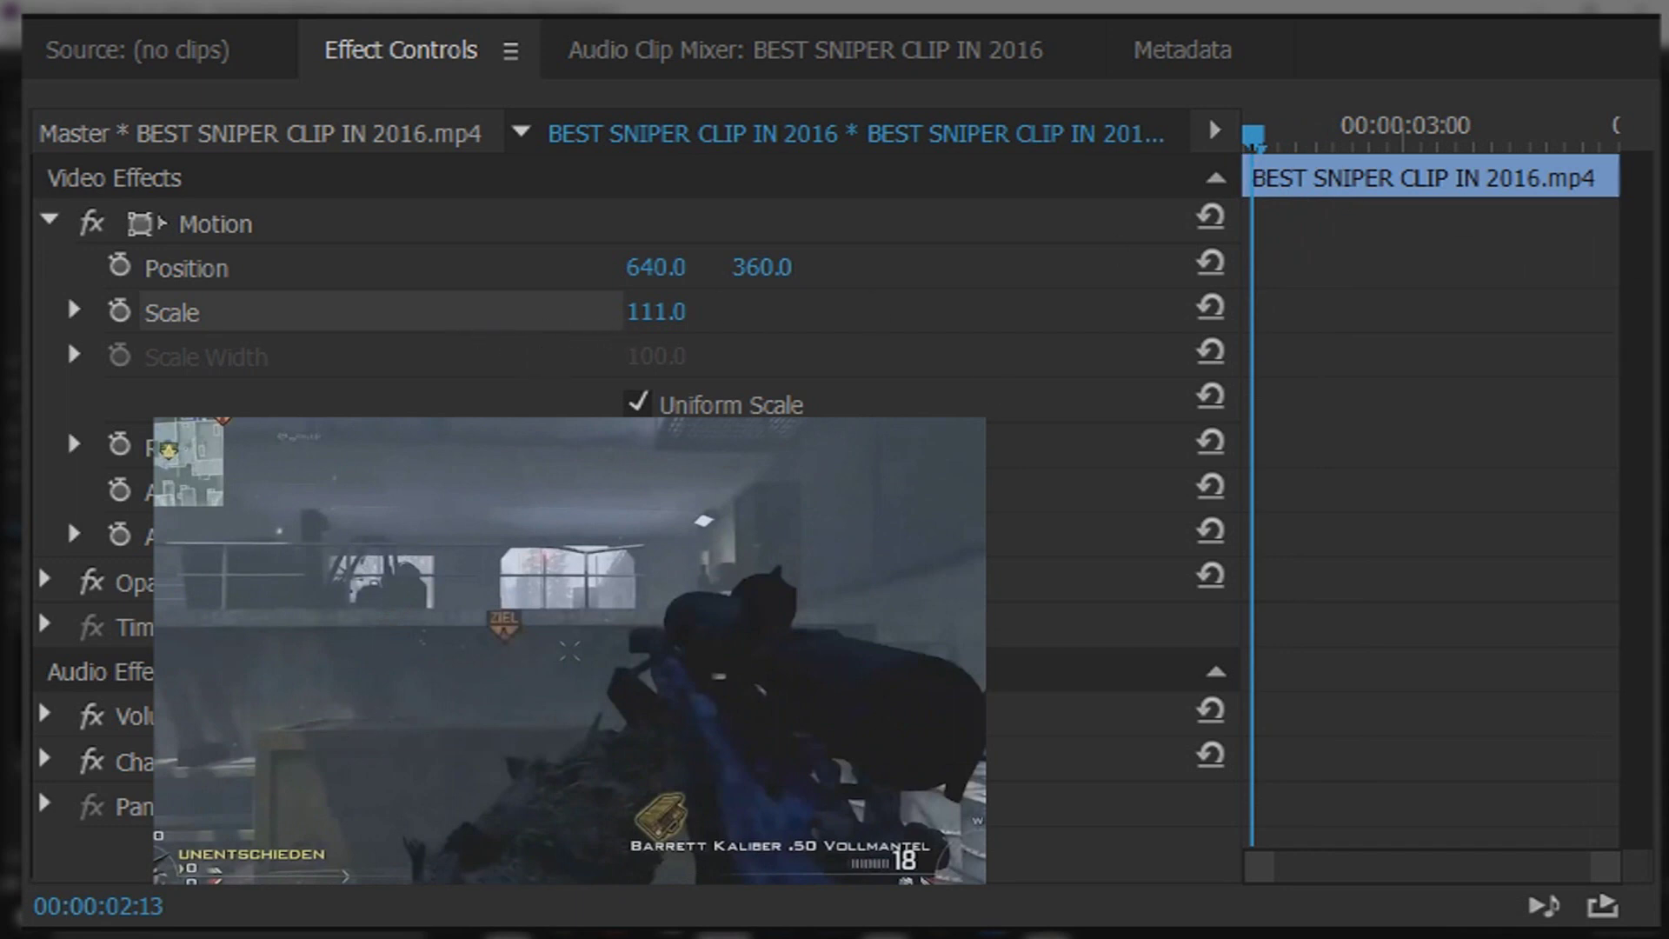
pyautogui.click(1251, 136)
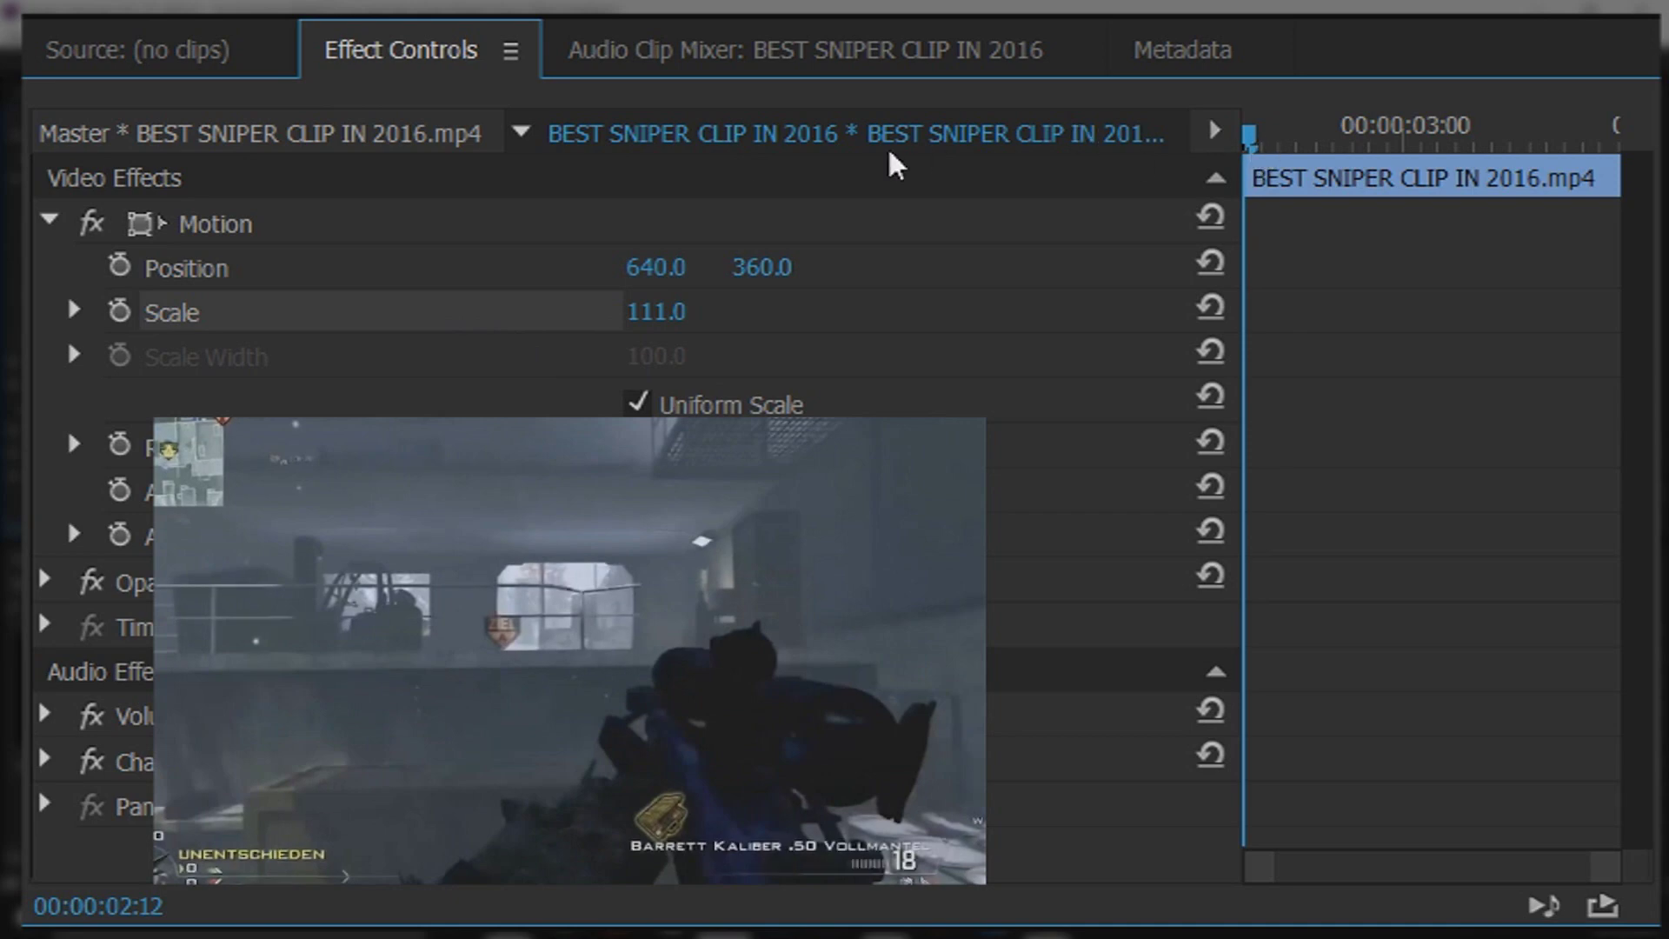
# - Start Position animation at 02:12, then at 02:17 offset the frame to 706.0, 398.0
pyautogui.click(121, 270)
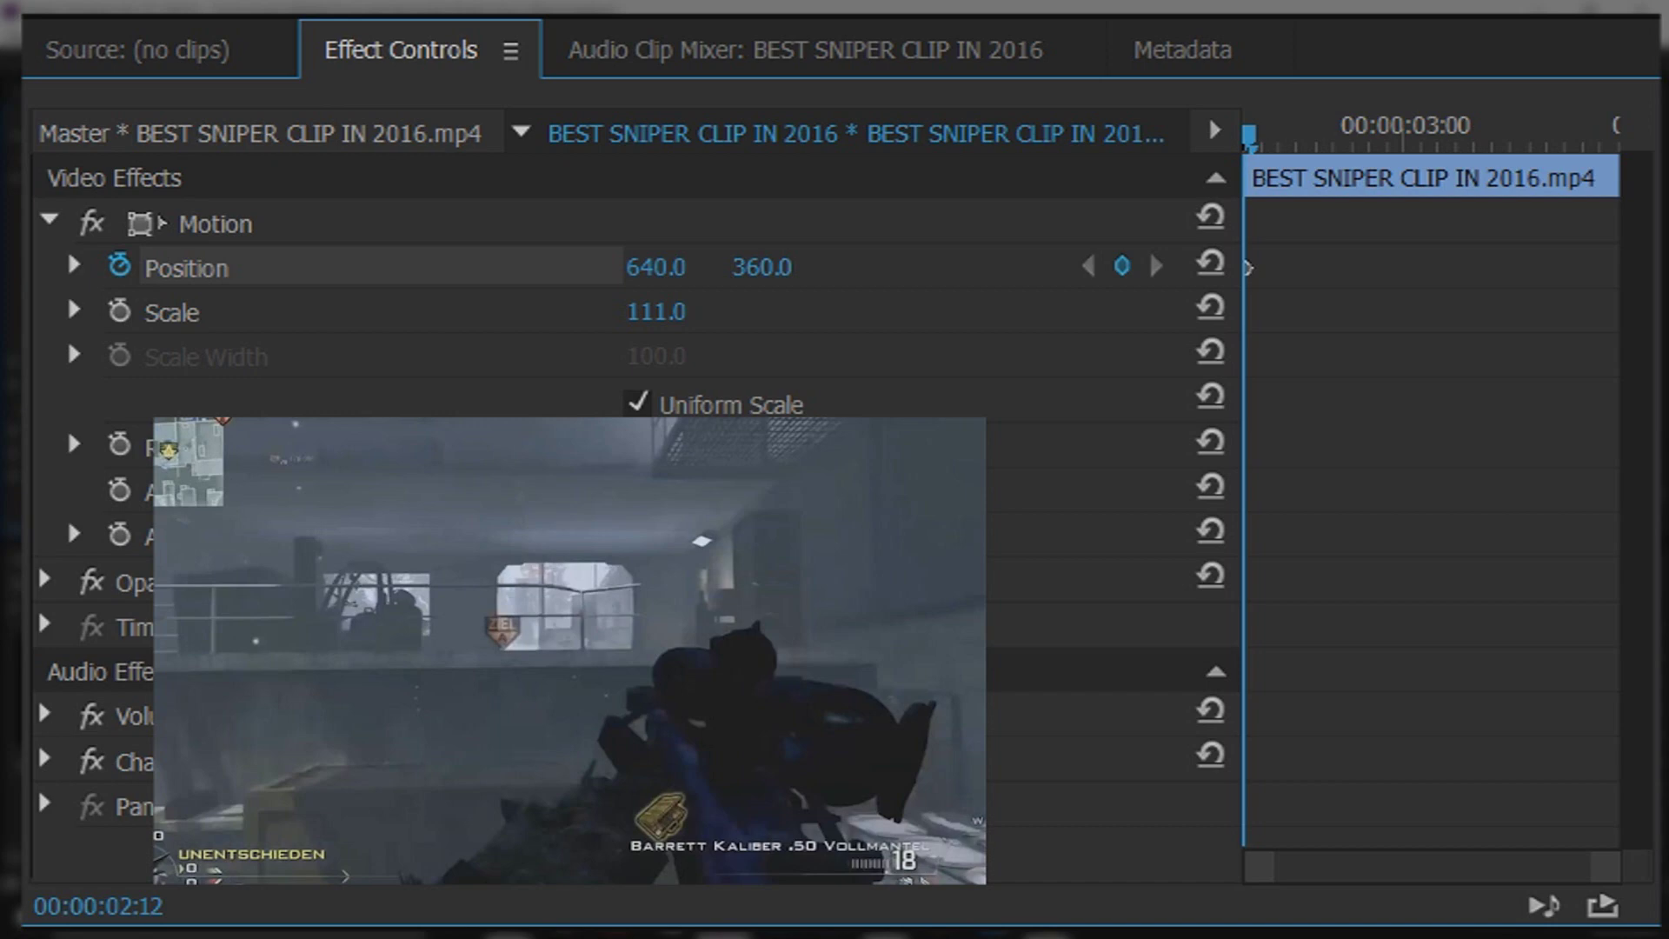
pyautogui.press('Right')
pyautogui.press('Right')
pyautogui.press('Right')
pyautogui.press('Right')
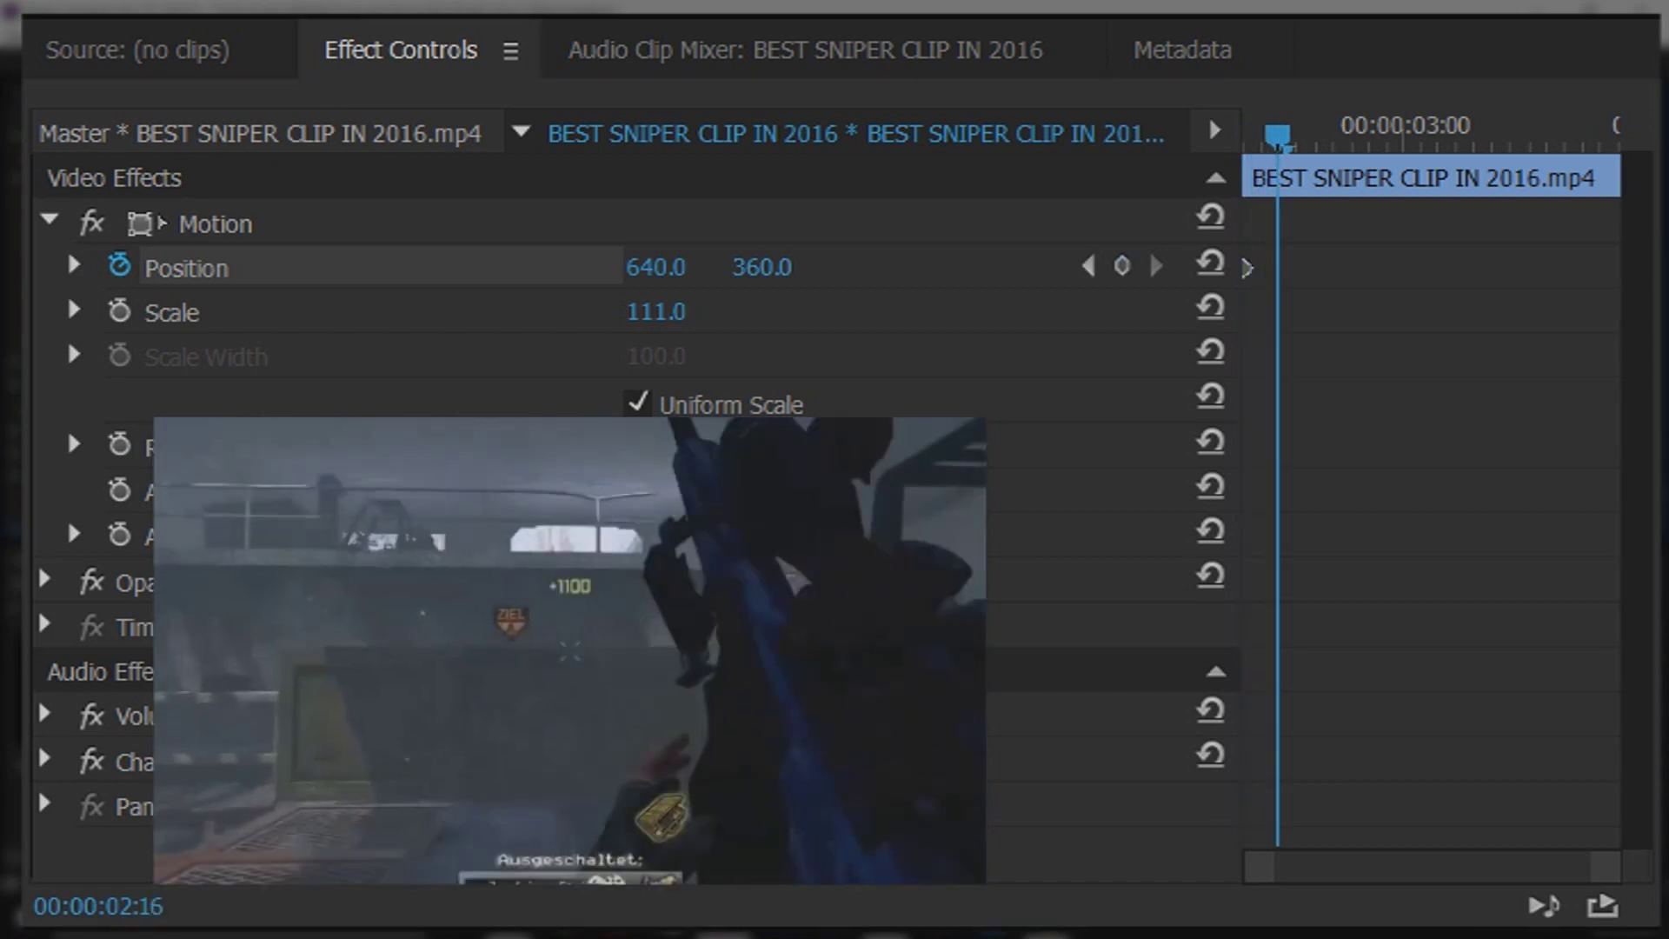
pyautogui.press('Right')
pyautogui.moveTo(757, 277)
pyautogui.mouseDown()
pyautogui.moveTo(841, 277)
pyautogui.moveTo(789, 276)
pyautogui.mouseUp()
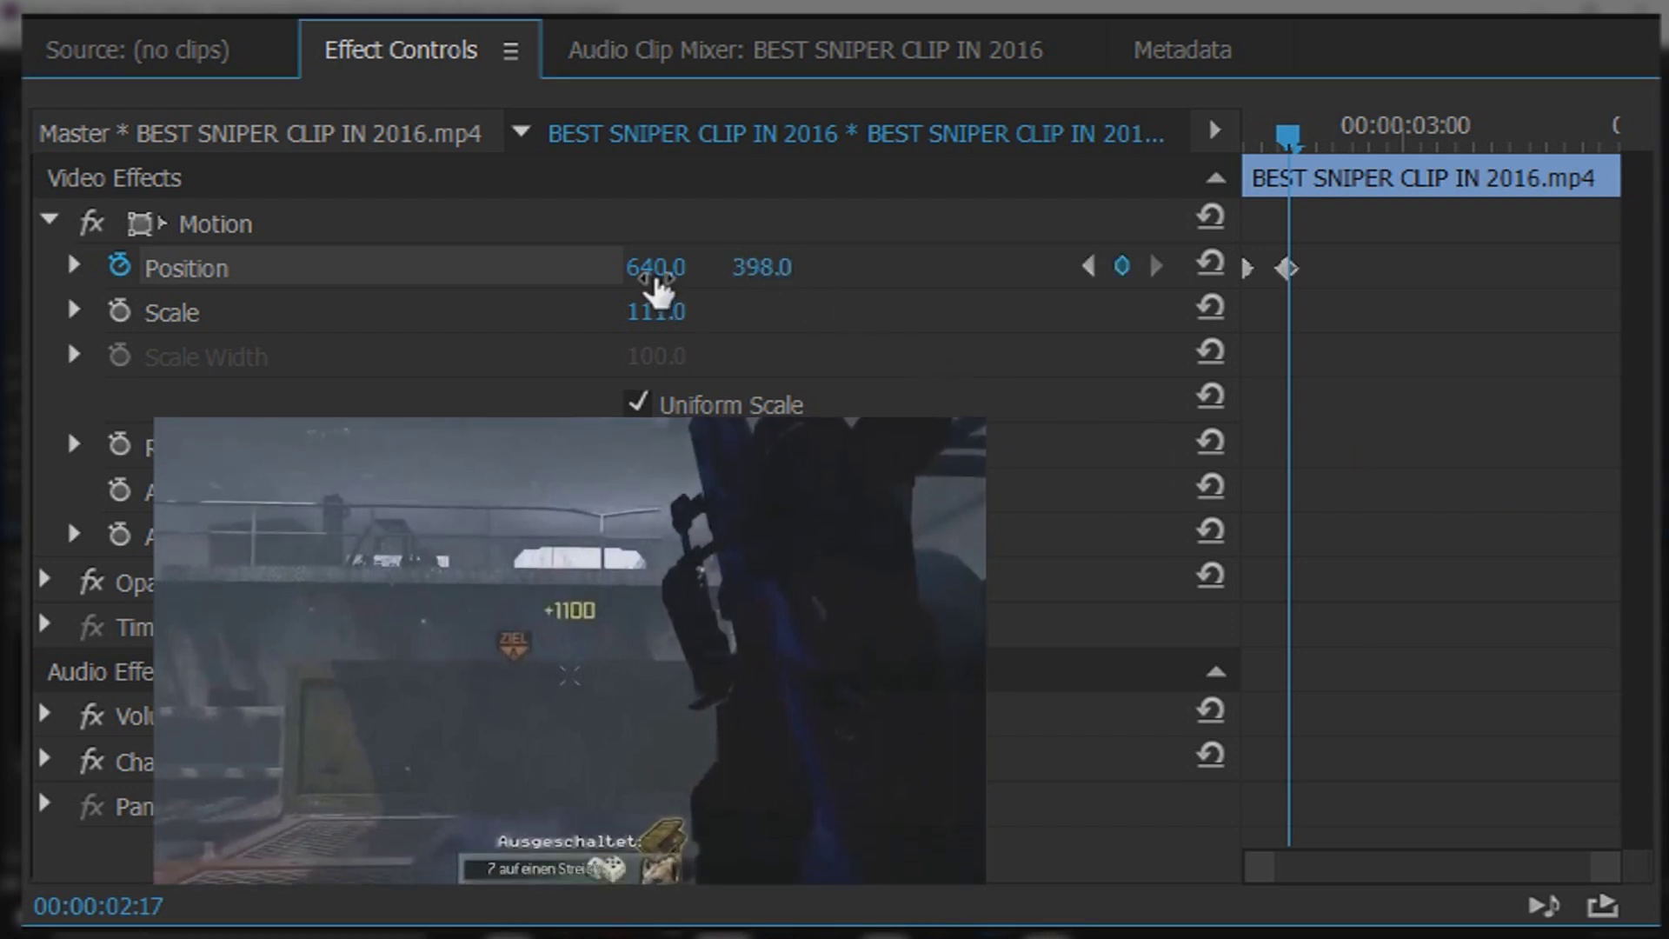
pyautogui.moveTo(657, 277); pyautogui.dragTo(713, 277)
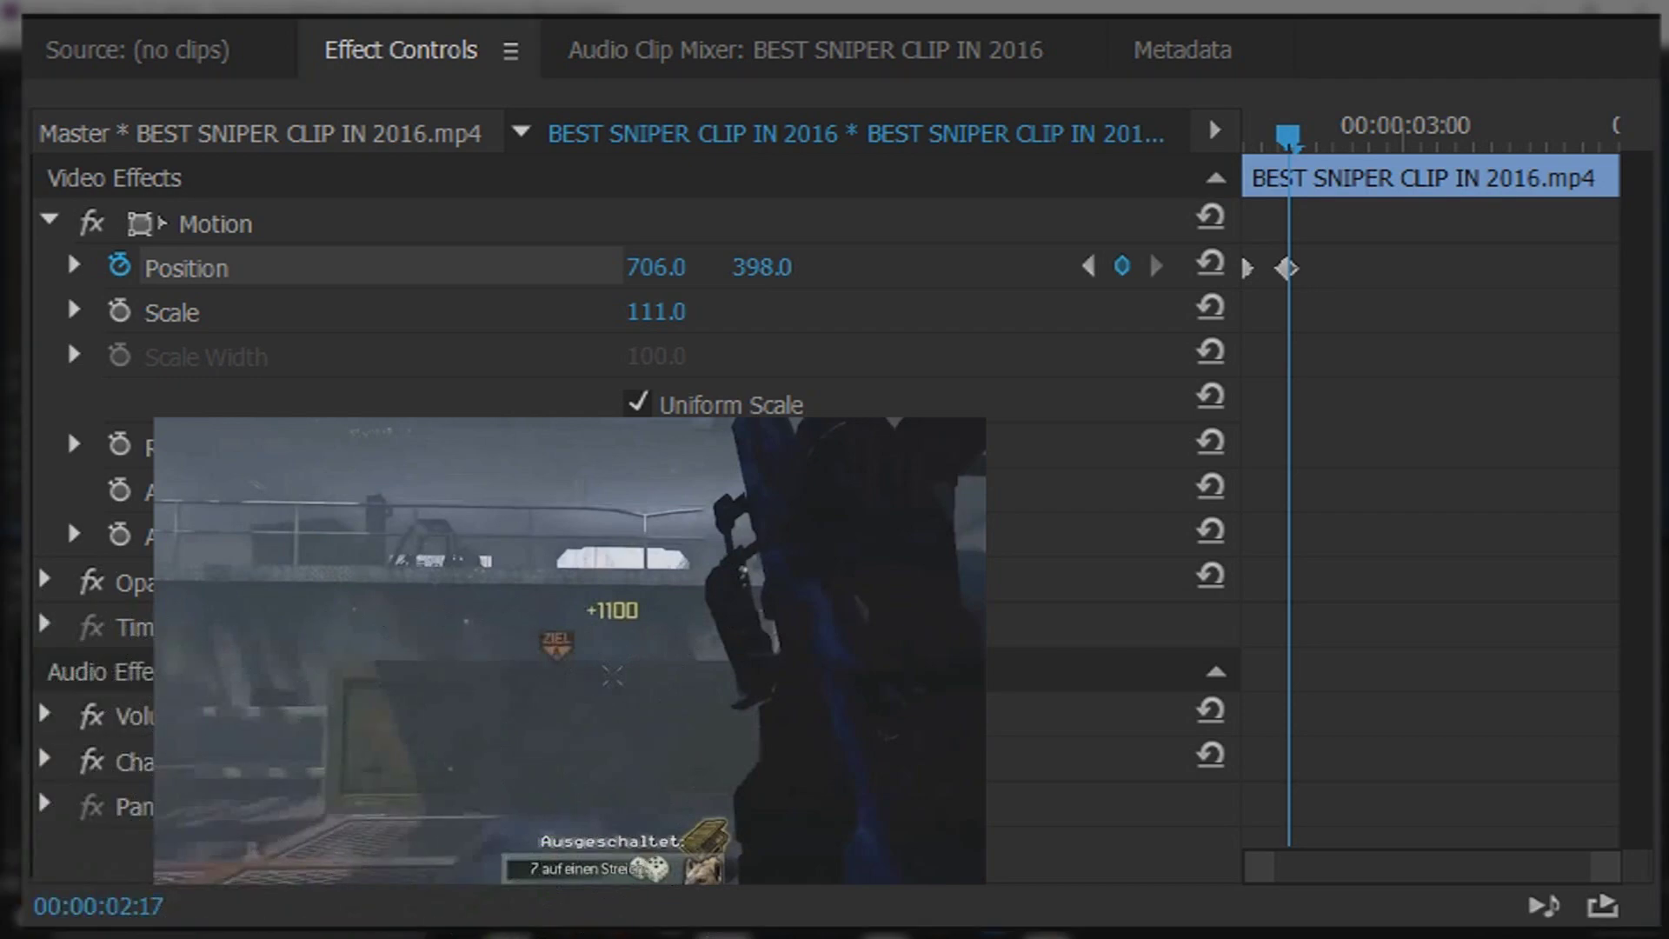
pyautogui.press('space')
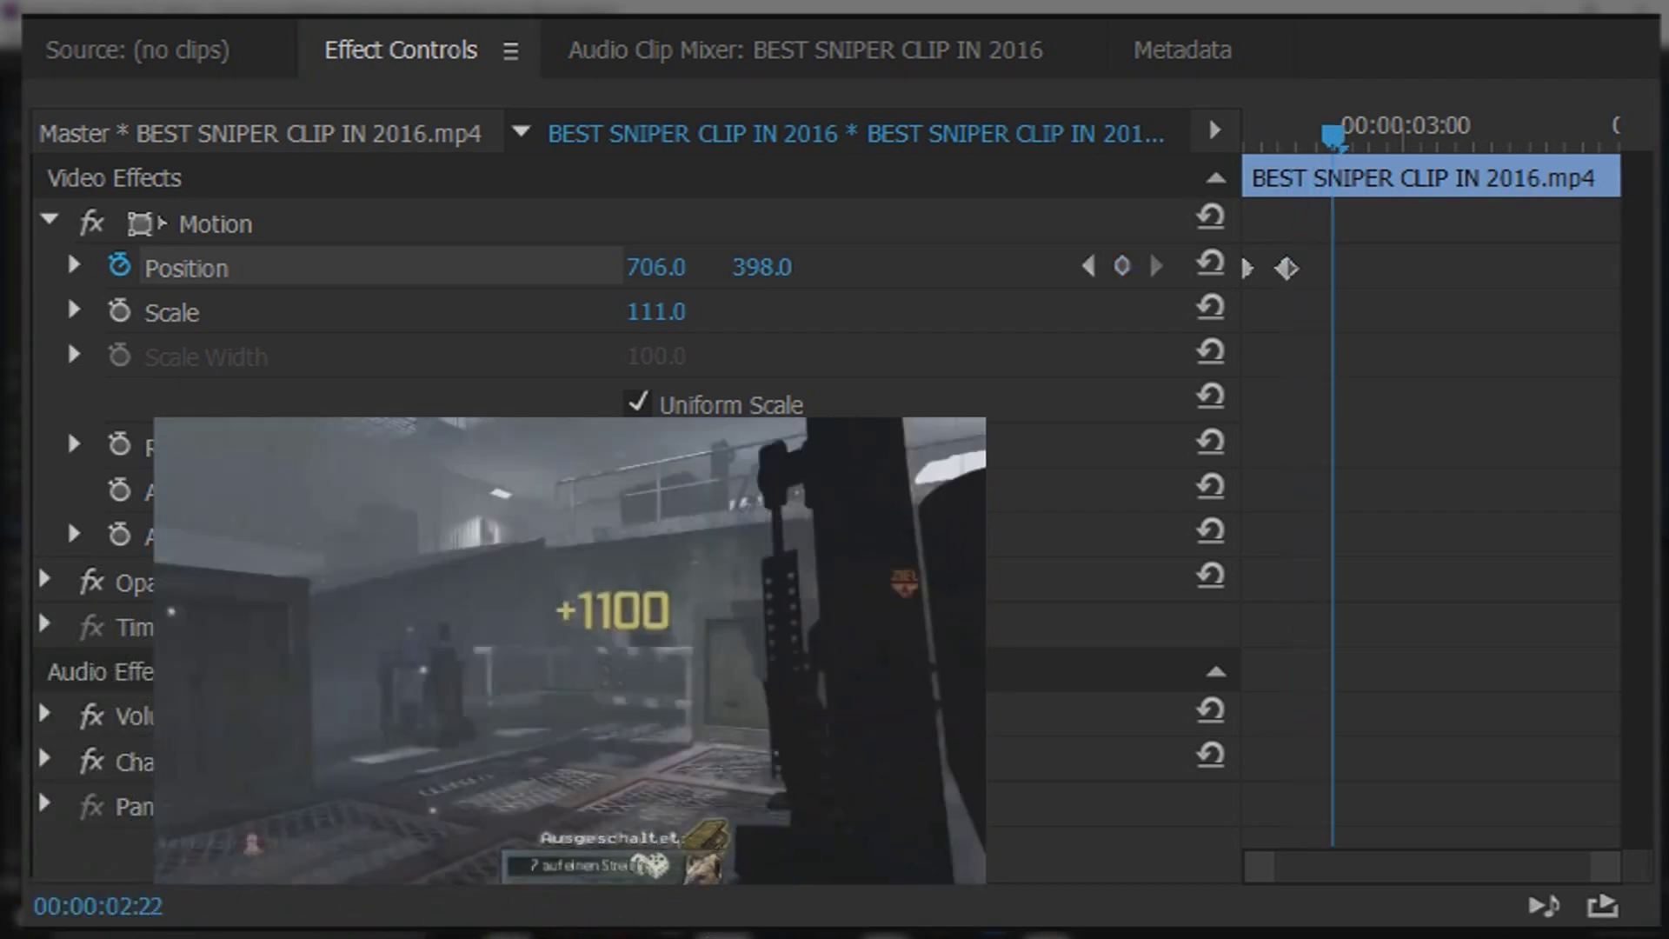
# - Add shake keyframes at 02:22 and 02:27, jolting the frame left and up, then right
pyautogui.moveTo(720, 270); pyautogui.dragTo(601, 269)
pyautogui.moveTo(765, 268); pyautogui.dragTo(704, 268)
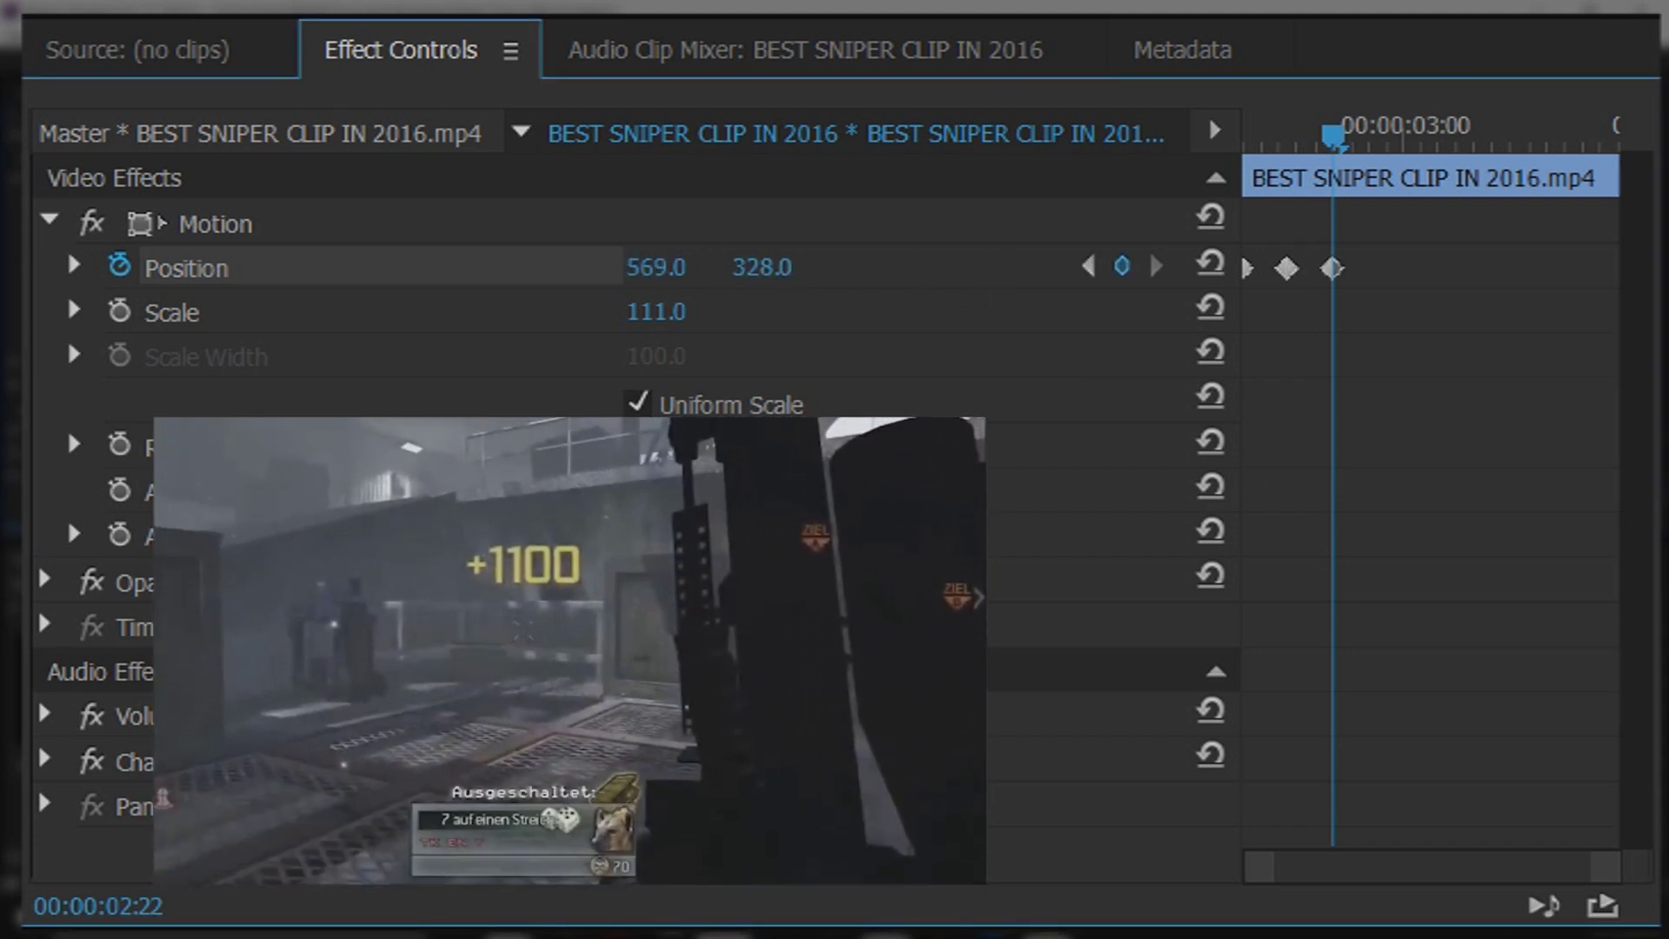
pyautogui.press('Right')
pyautogui.press('Right')
pyautogui.press('Right')
pyautogui.press('Right')
pyautogui.press('Right')
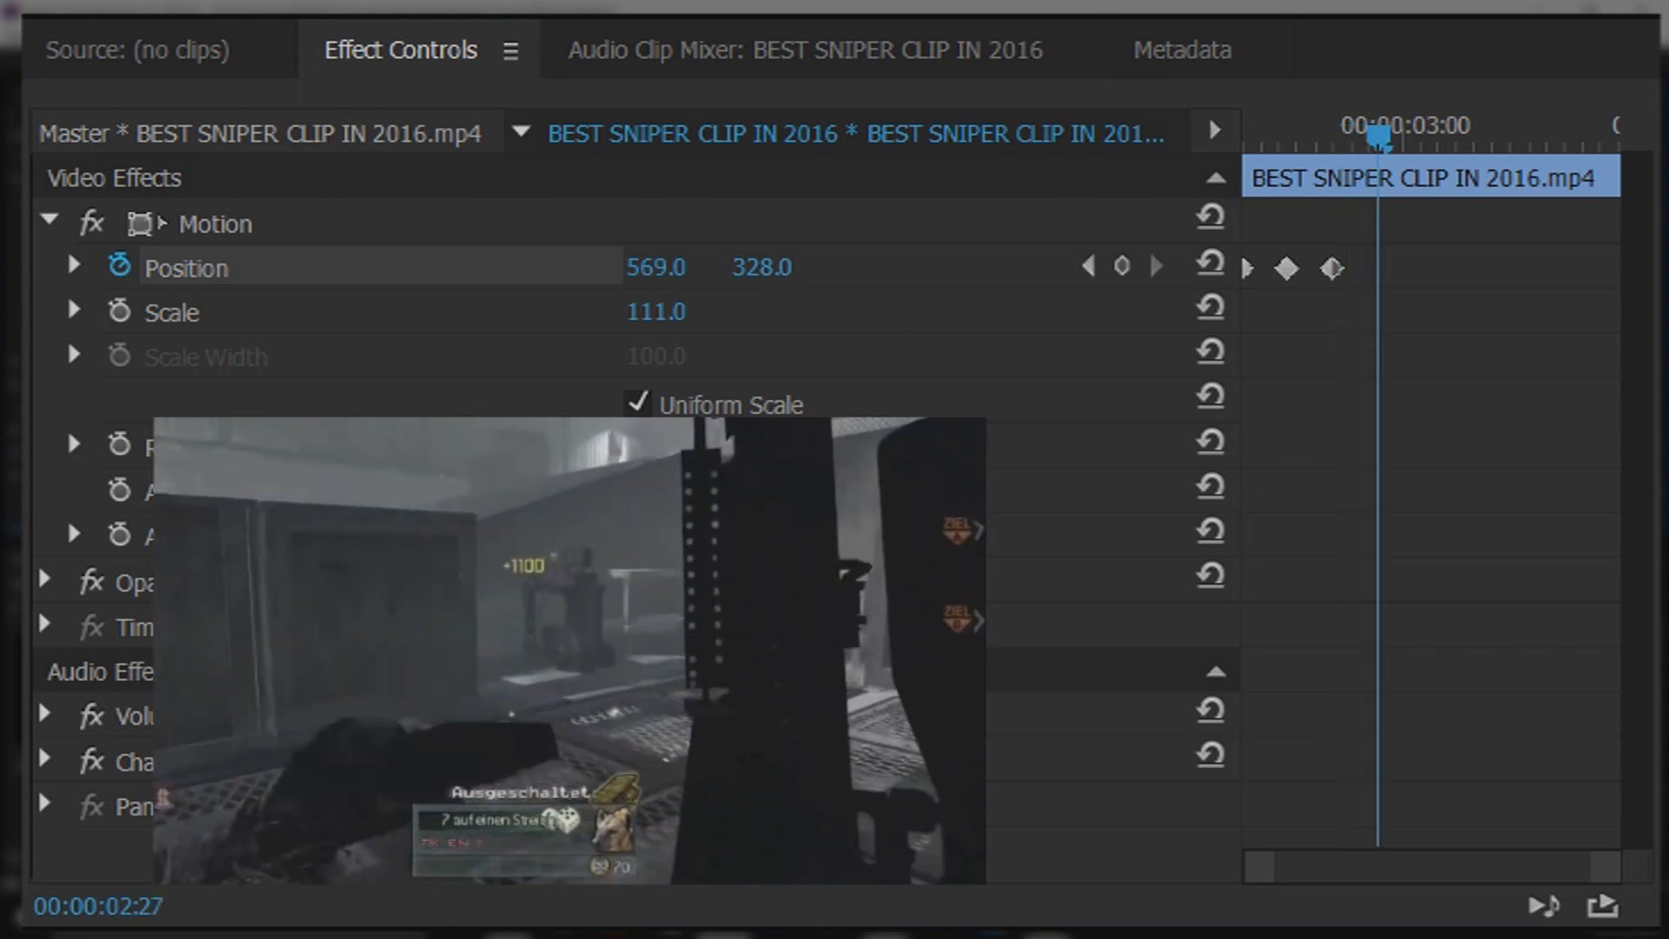
pyautogui.moveTo(652, 269)
pyautogui.mouseDown()
pyautogui.moveTo(818, 269)
pyautogui.moveTo(679, 268)
pyautogui.mouseUp()
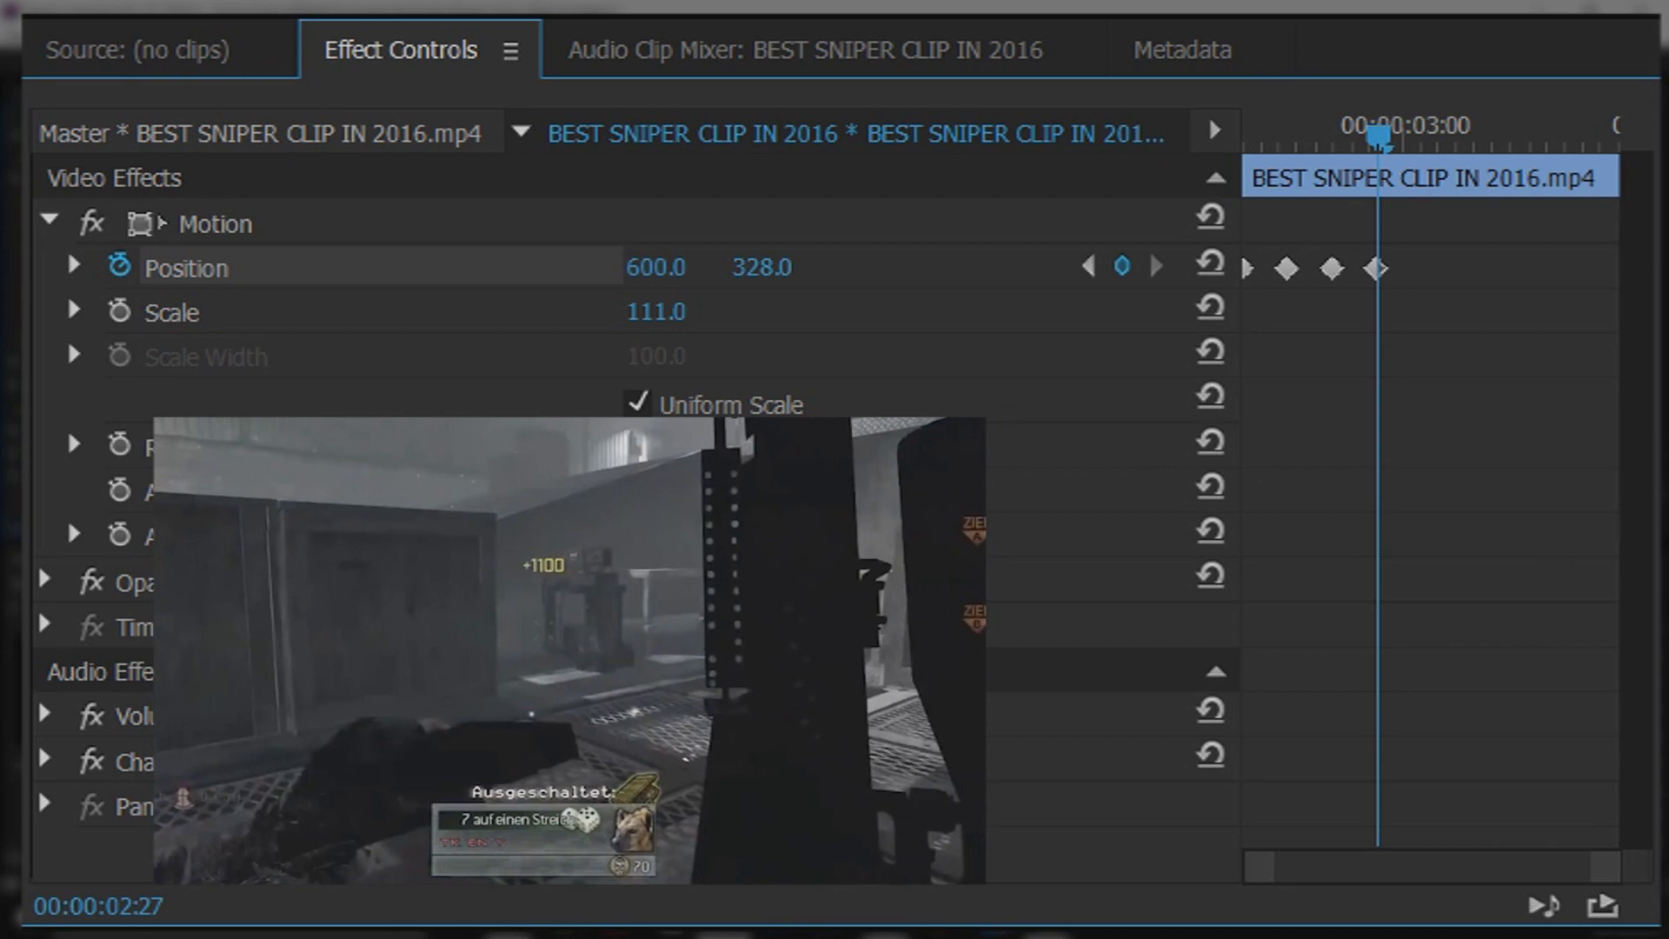
# - At 03:02, add a Position keyframe offsetting the frame to 585.0, 401.0
pyautogui.hotkey('shift', 'Right')
pyautogui.moveTo(662, 271); pyautogui.dragTo(851, 278)
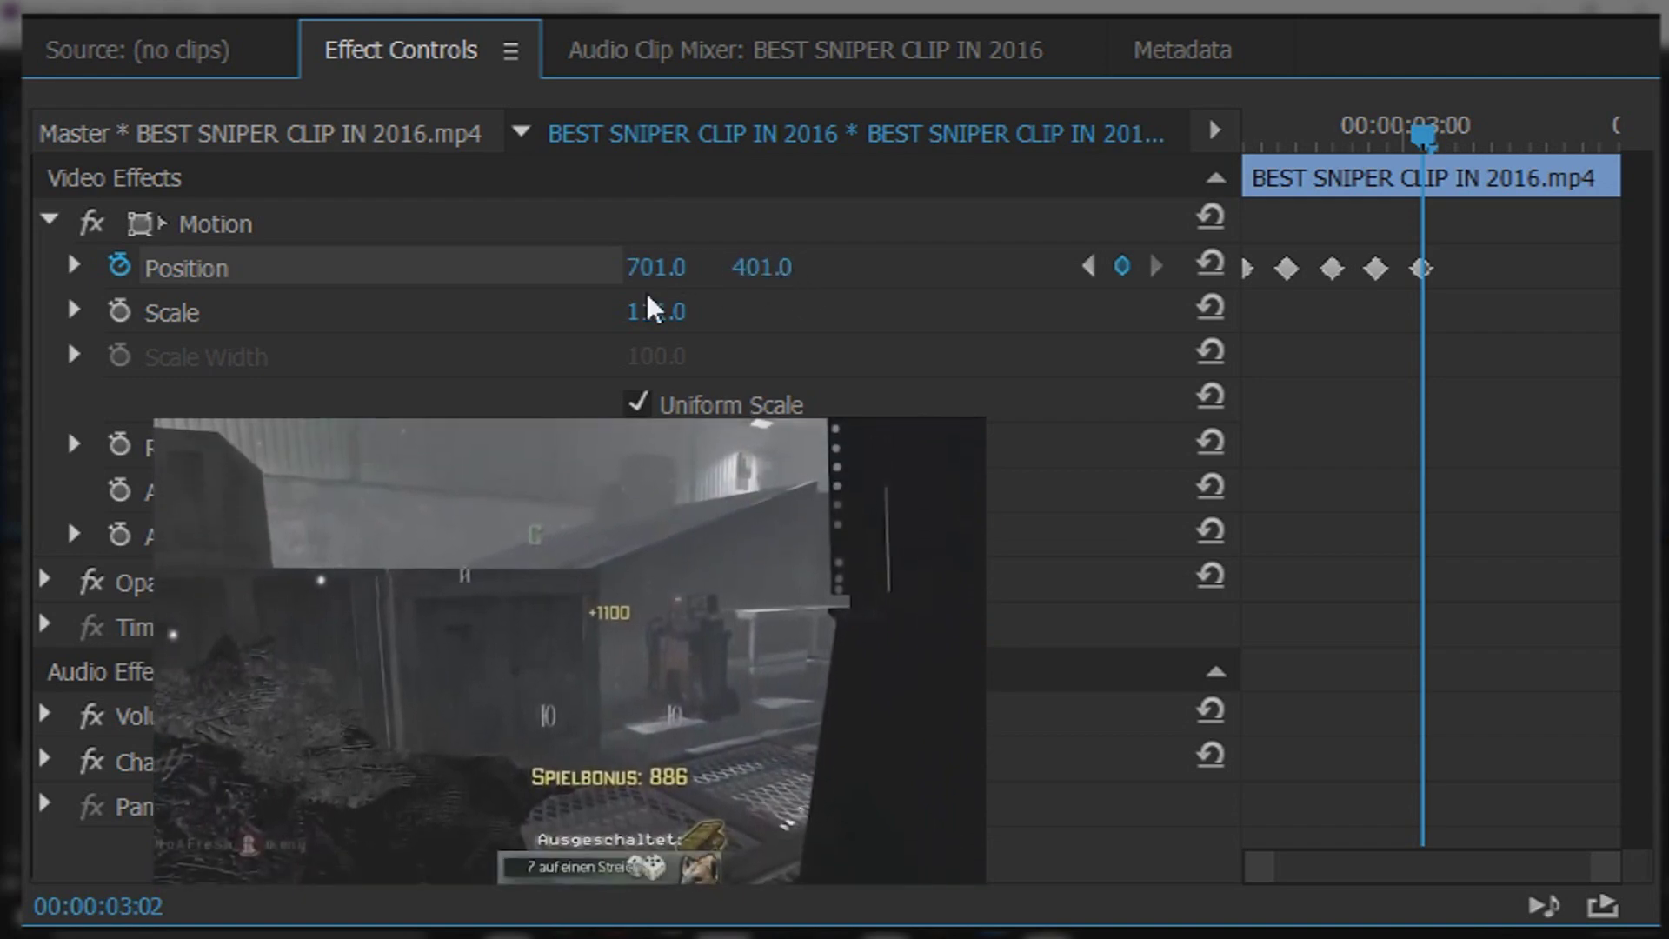
pyautogui.moveTo(649, 279); pyautogui.dragTo(548, 279)
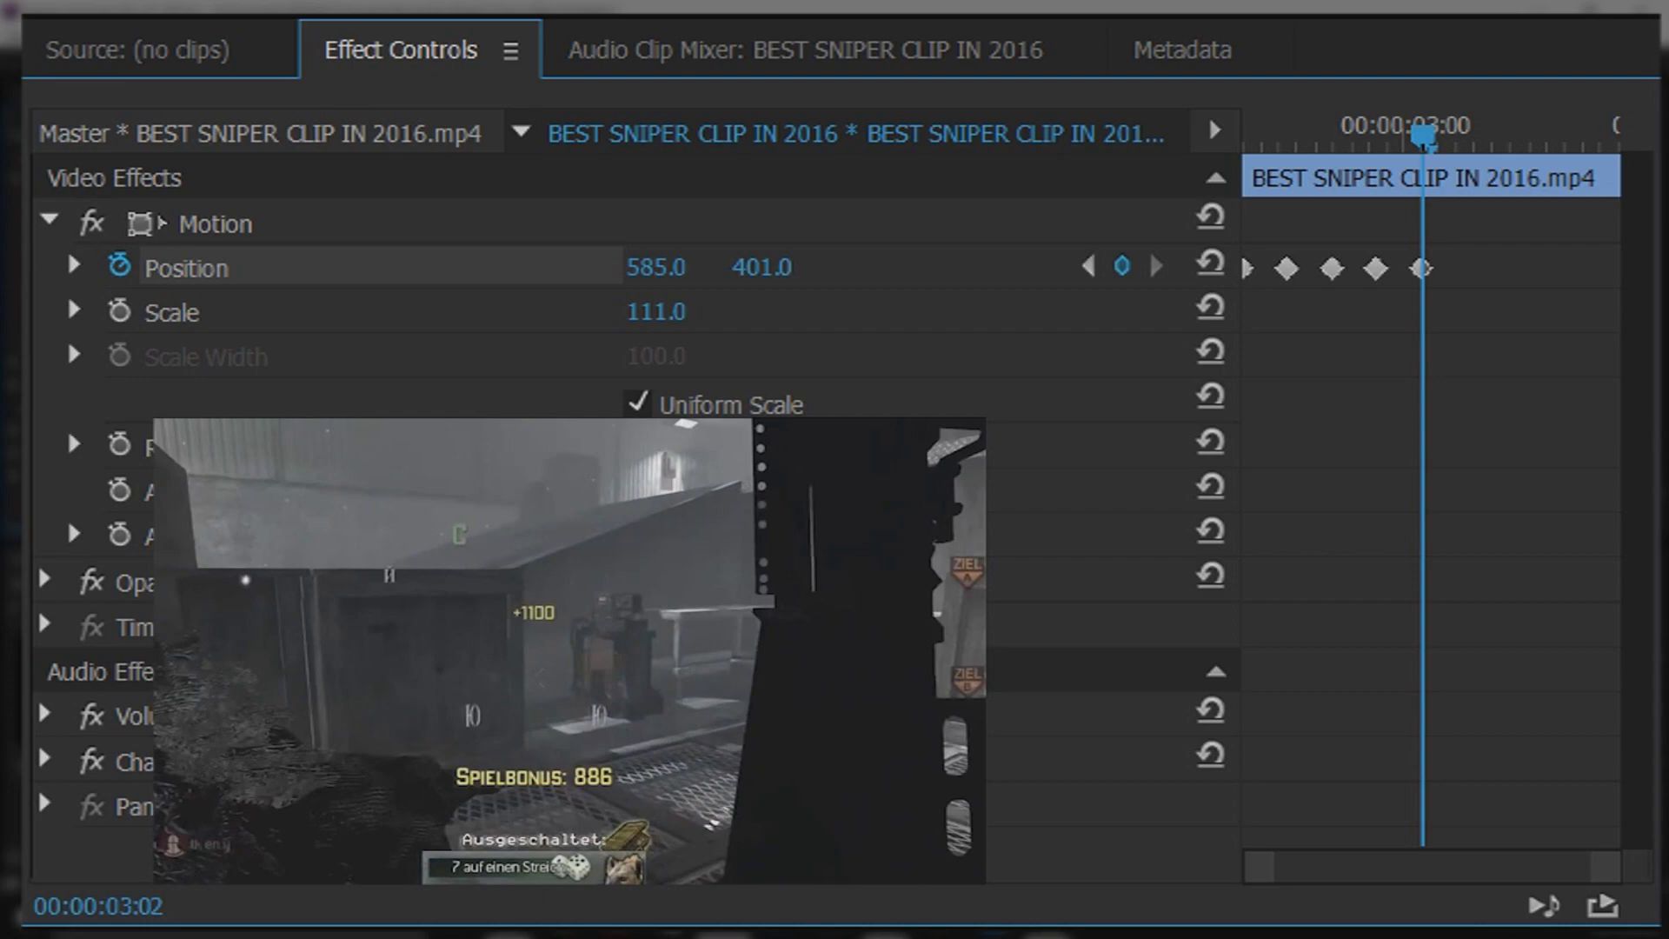
pyautogui.press('space')
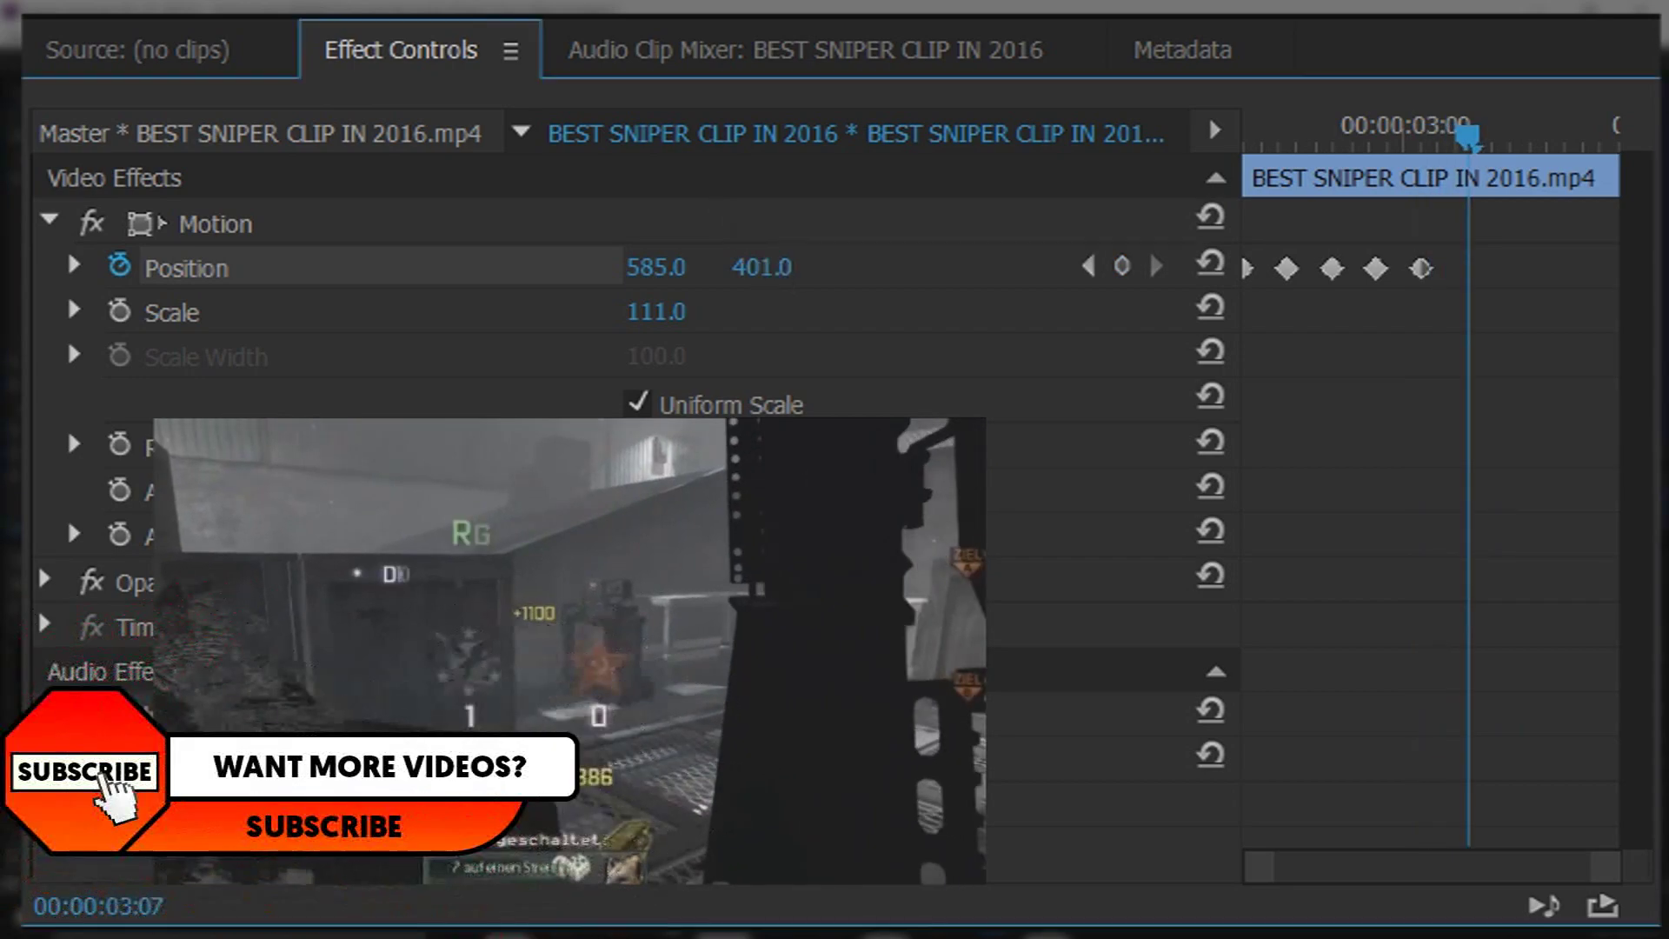
# - Add a 692.0, 331.0 Position keyframe at 03:07, then re-centre to 640, 360 at 03:22
pyautogui.moveTo(762, 267)
pyautogui.mouseDown()
pyautogui.moveTo(776, 267)
pyautogui.moveTo(623, 267)
pyautogui.moveTo(779, 267)
pyautogui.moveTo(747, 266)
pyautogui.mouseUp()
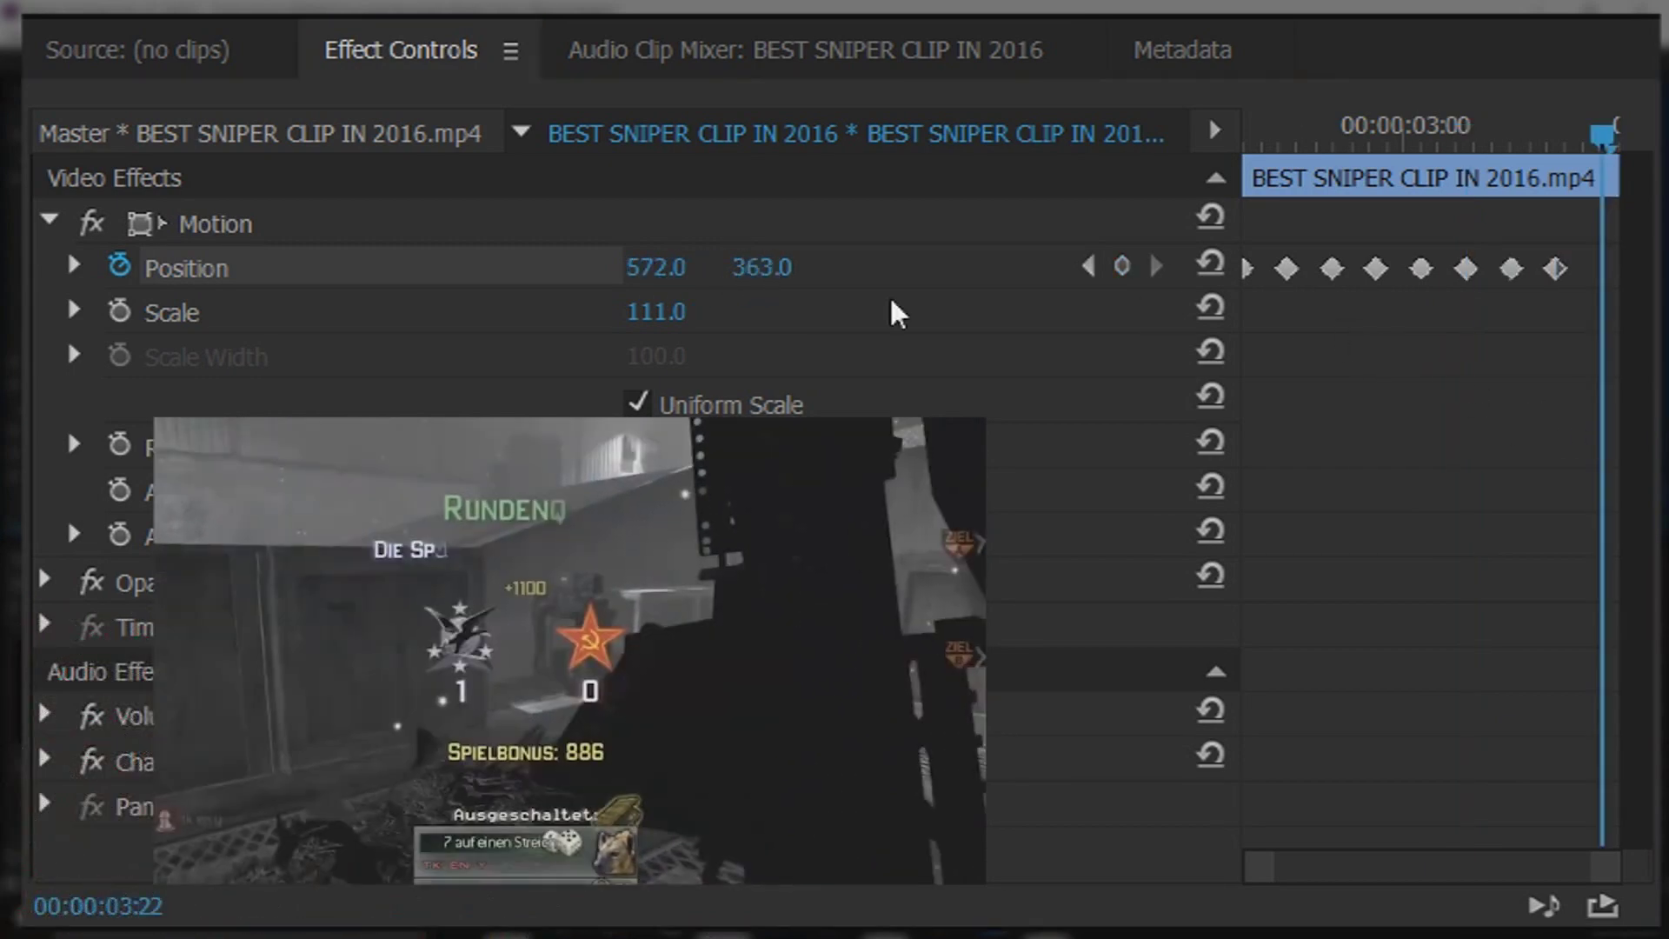
pyautogui.click(660, 267)
pyautogui.write('640')
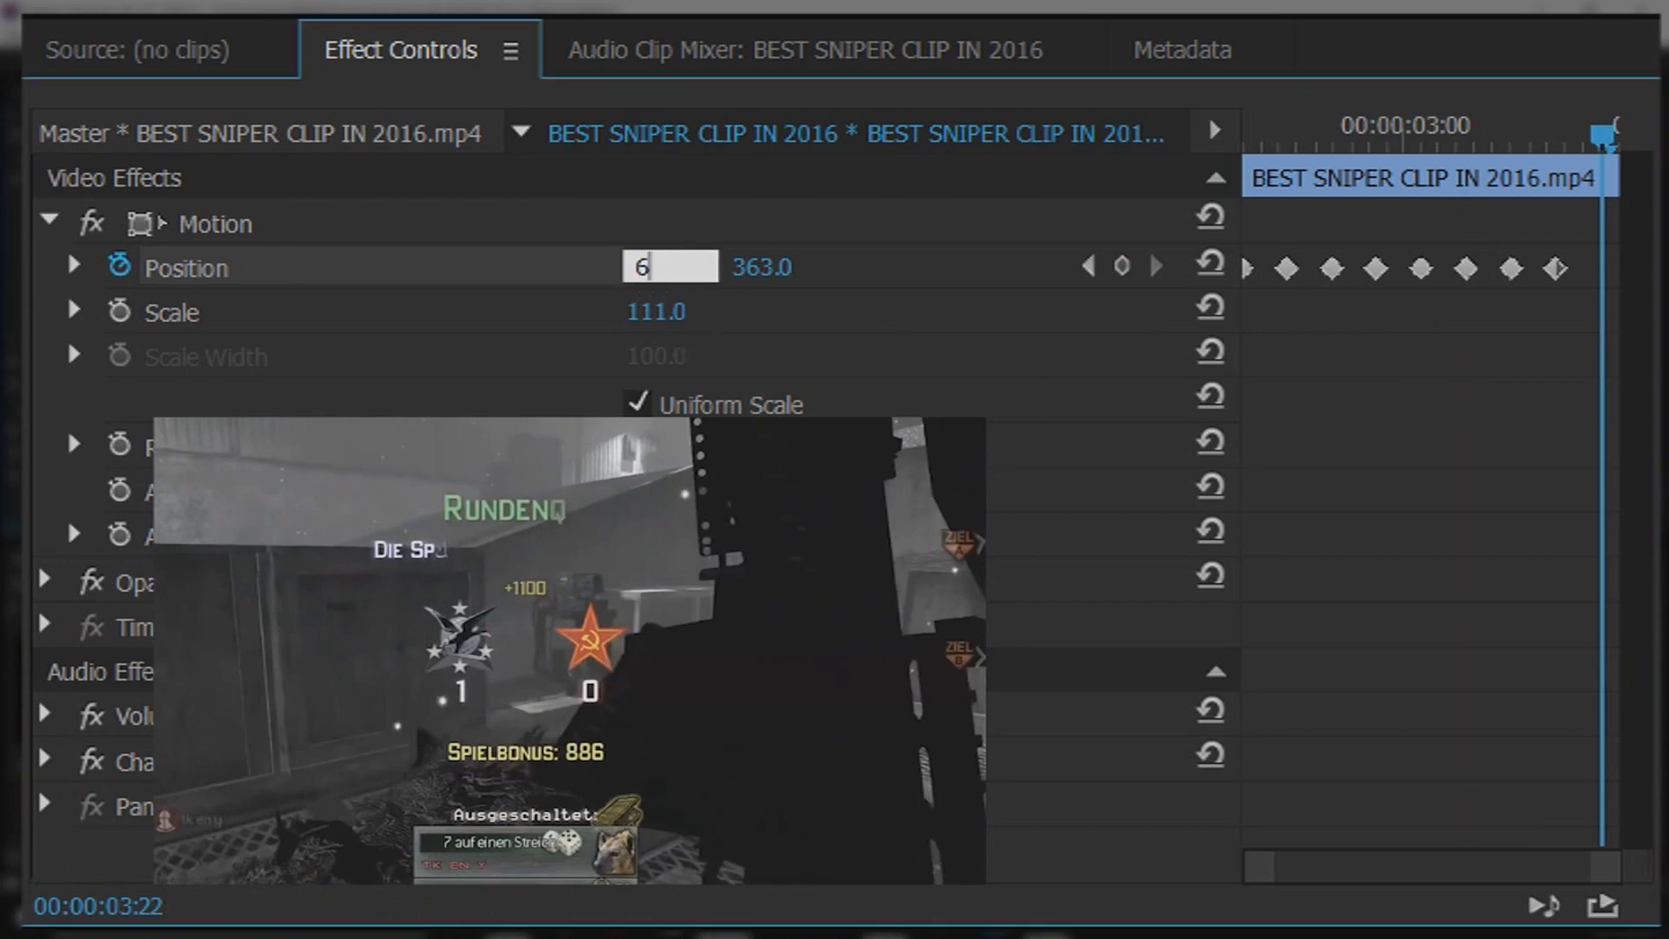
pyautogui.press('Return')
pyautogui.click(765, 268)
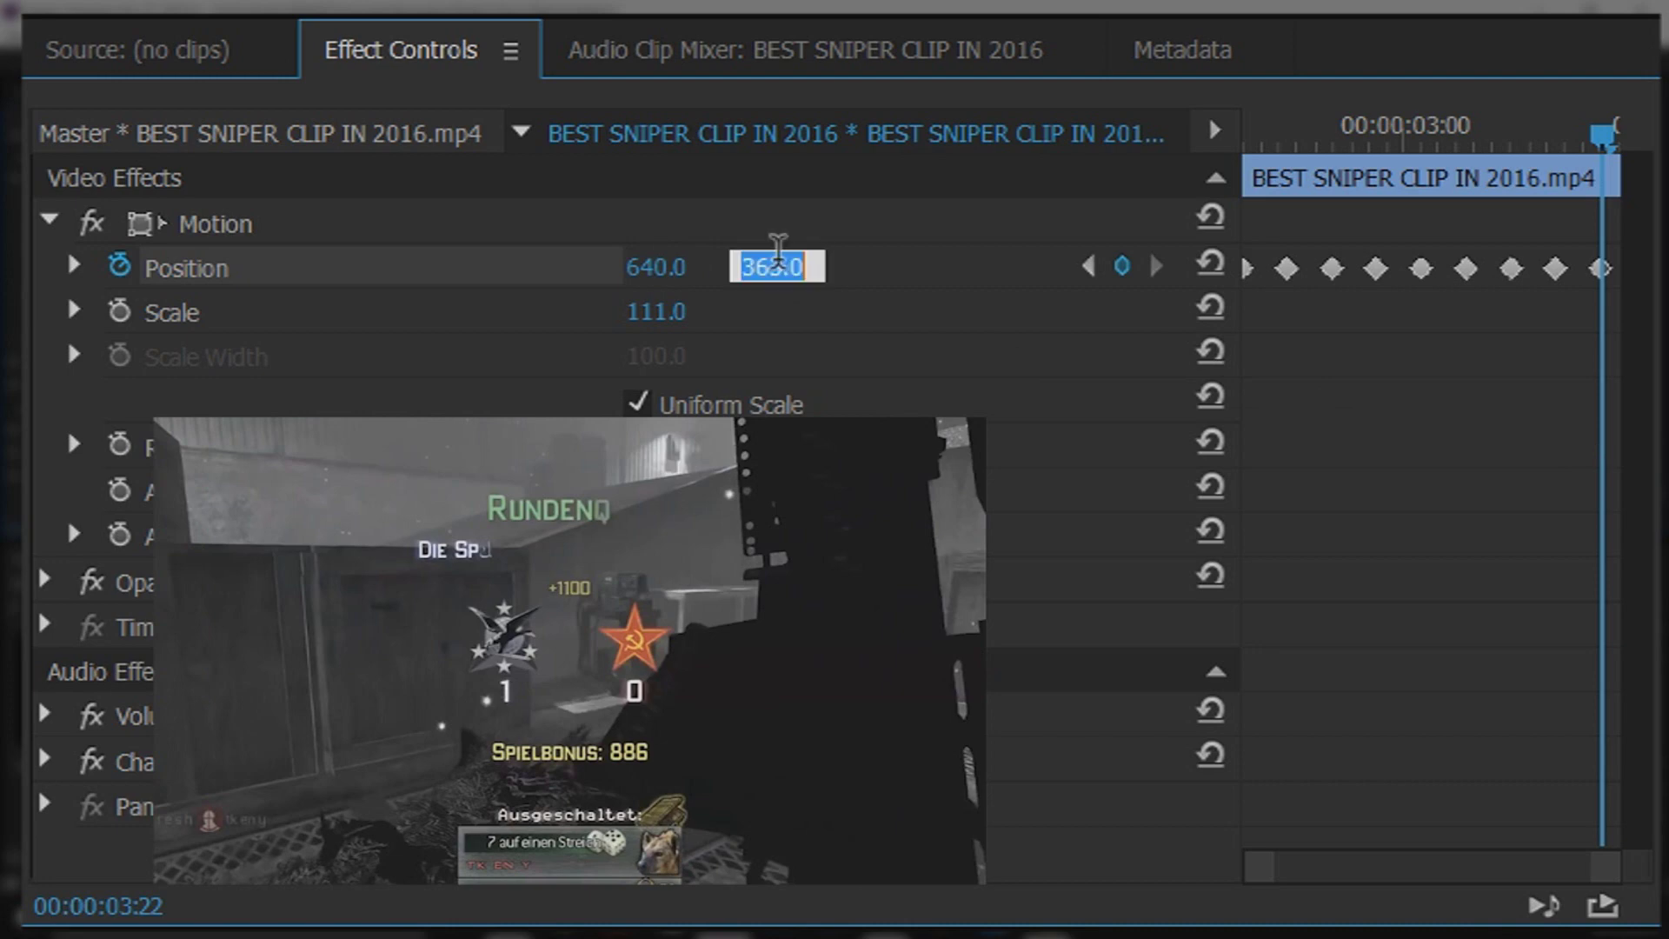
pyautogui.write('360')
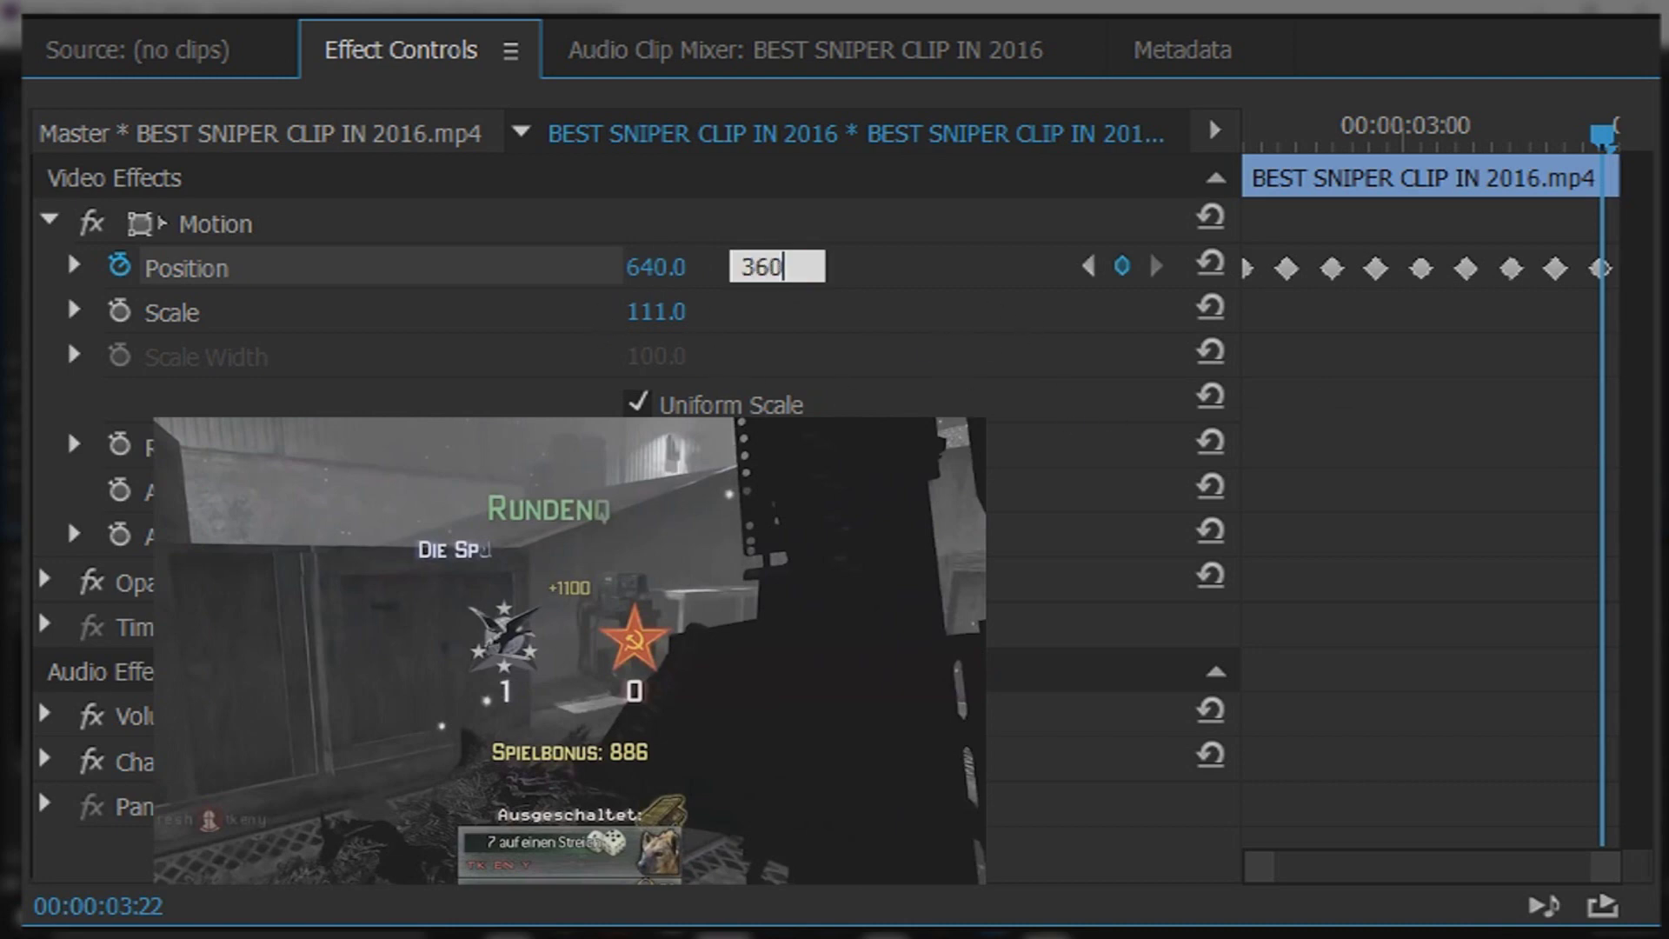
pyautogui.press('Return')
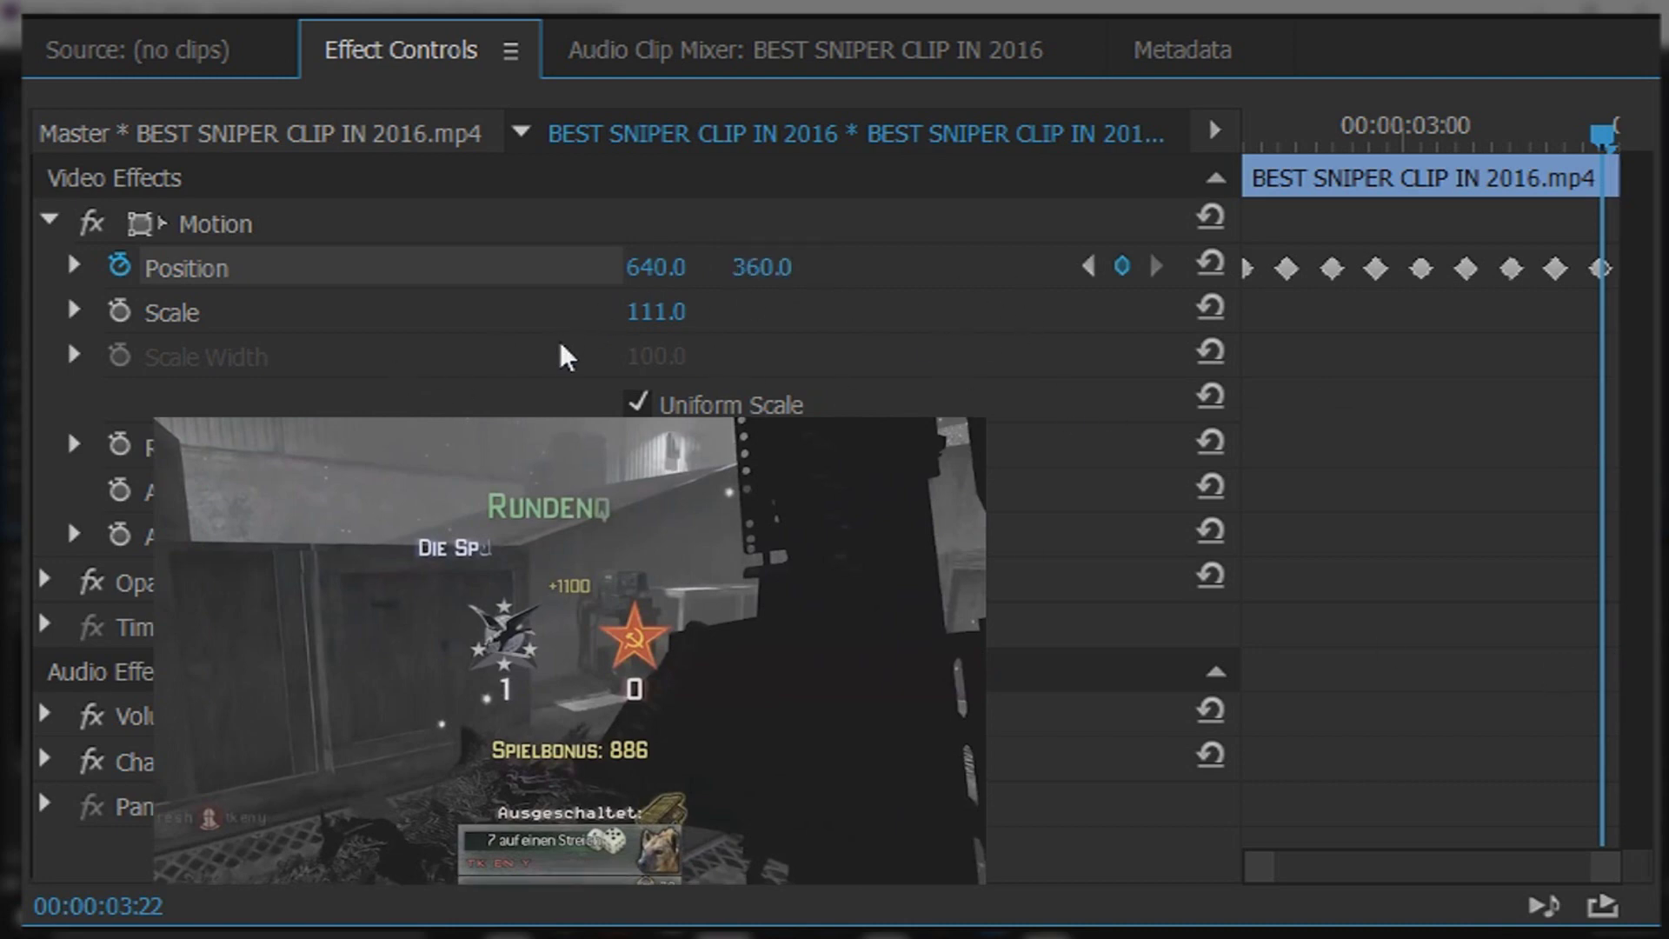
pyautogui.click(1604, 317)
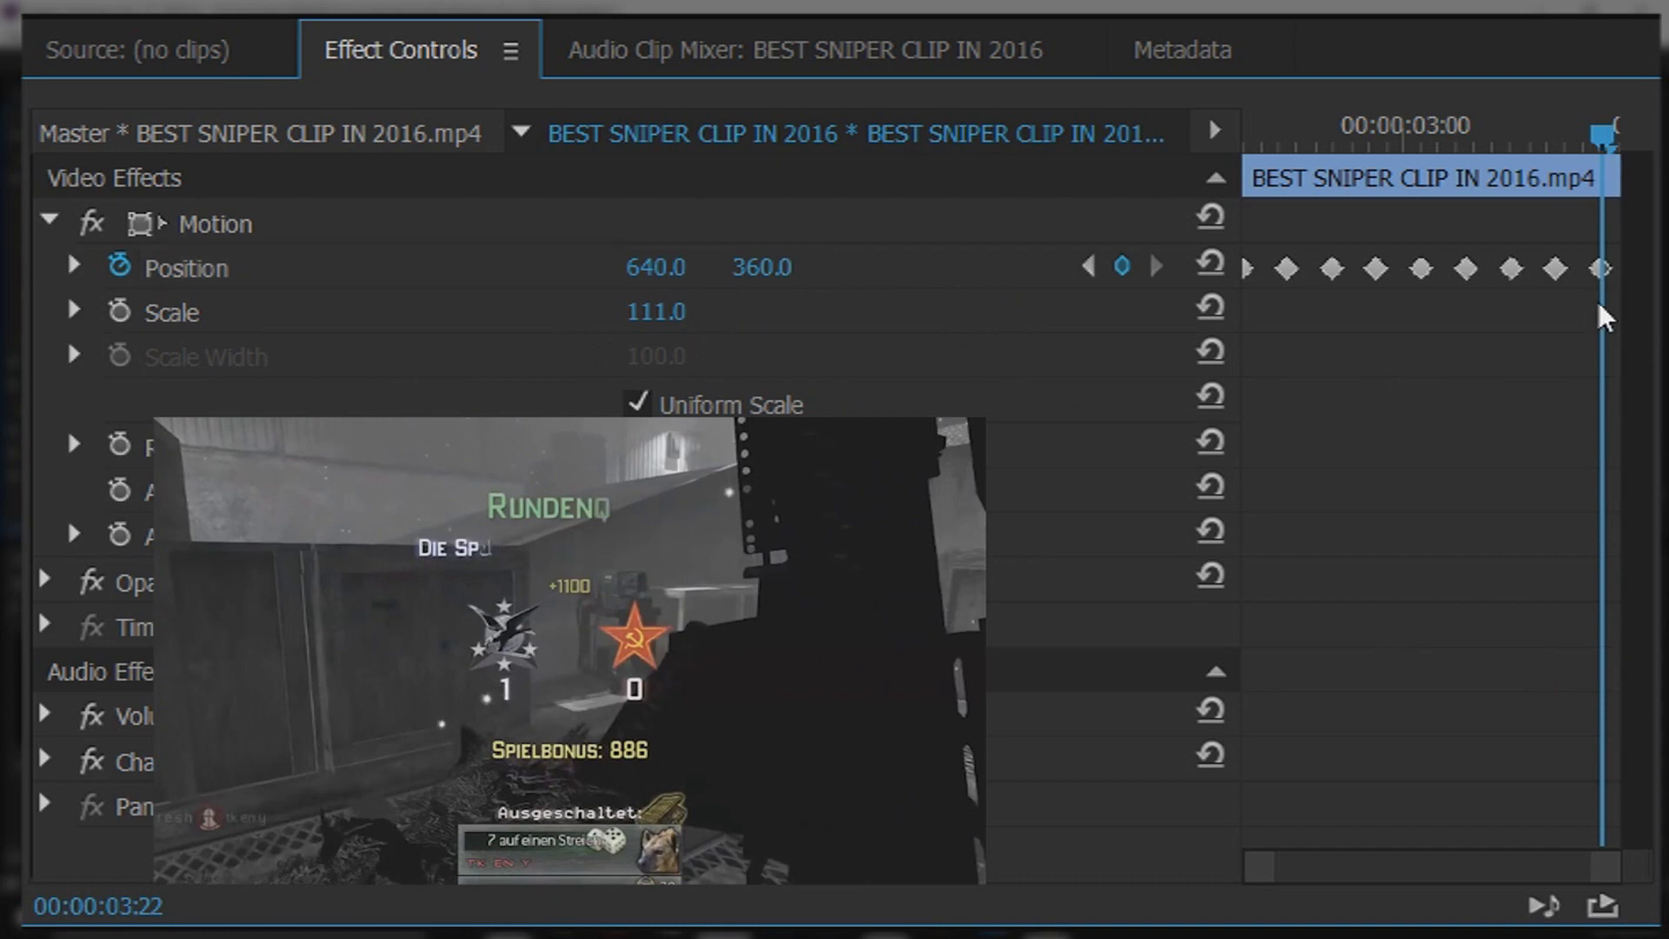
# - Add Scale keyframes holding 111.0 at 3:17 and at 2:12
pyautogui.moveTo(1604, 137); pyautogui.dragTo(1556, 148)
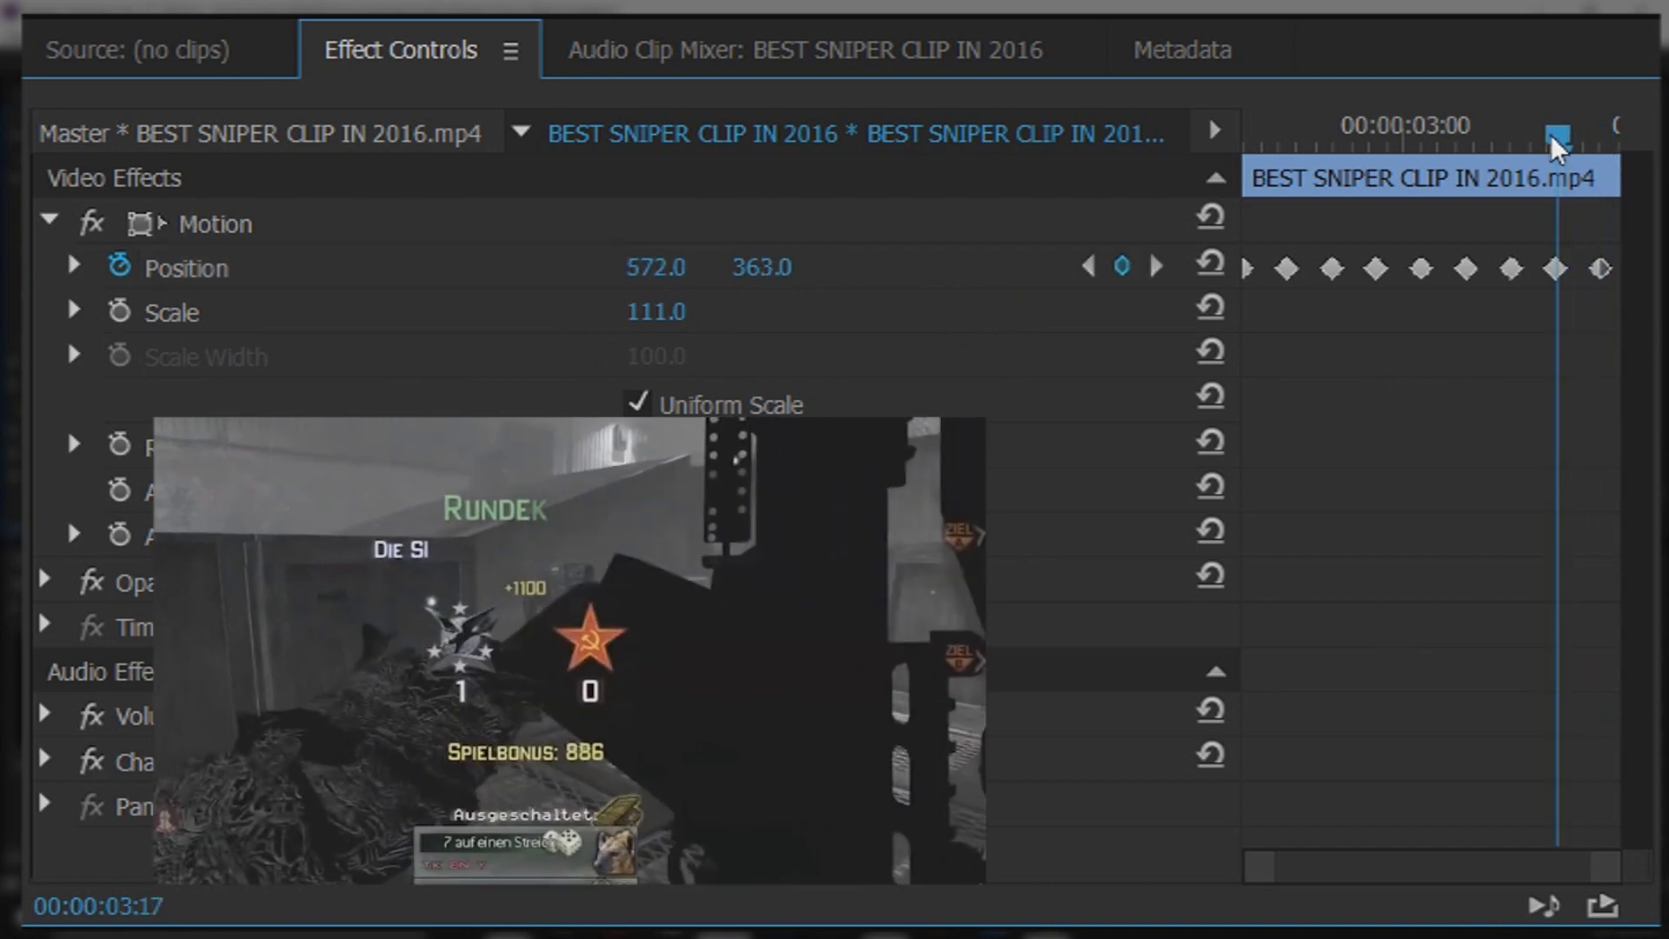
pyautogui.click(115, 313)
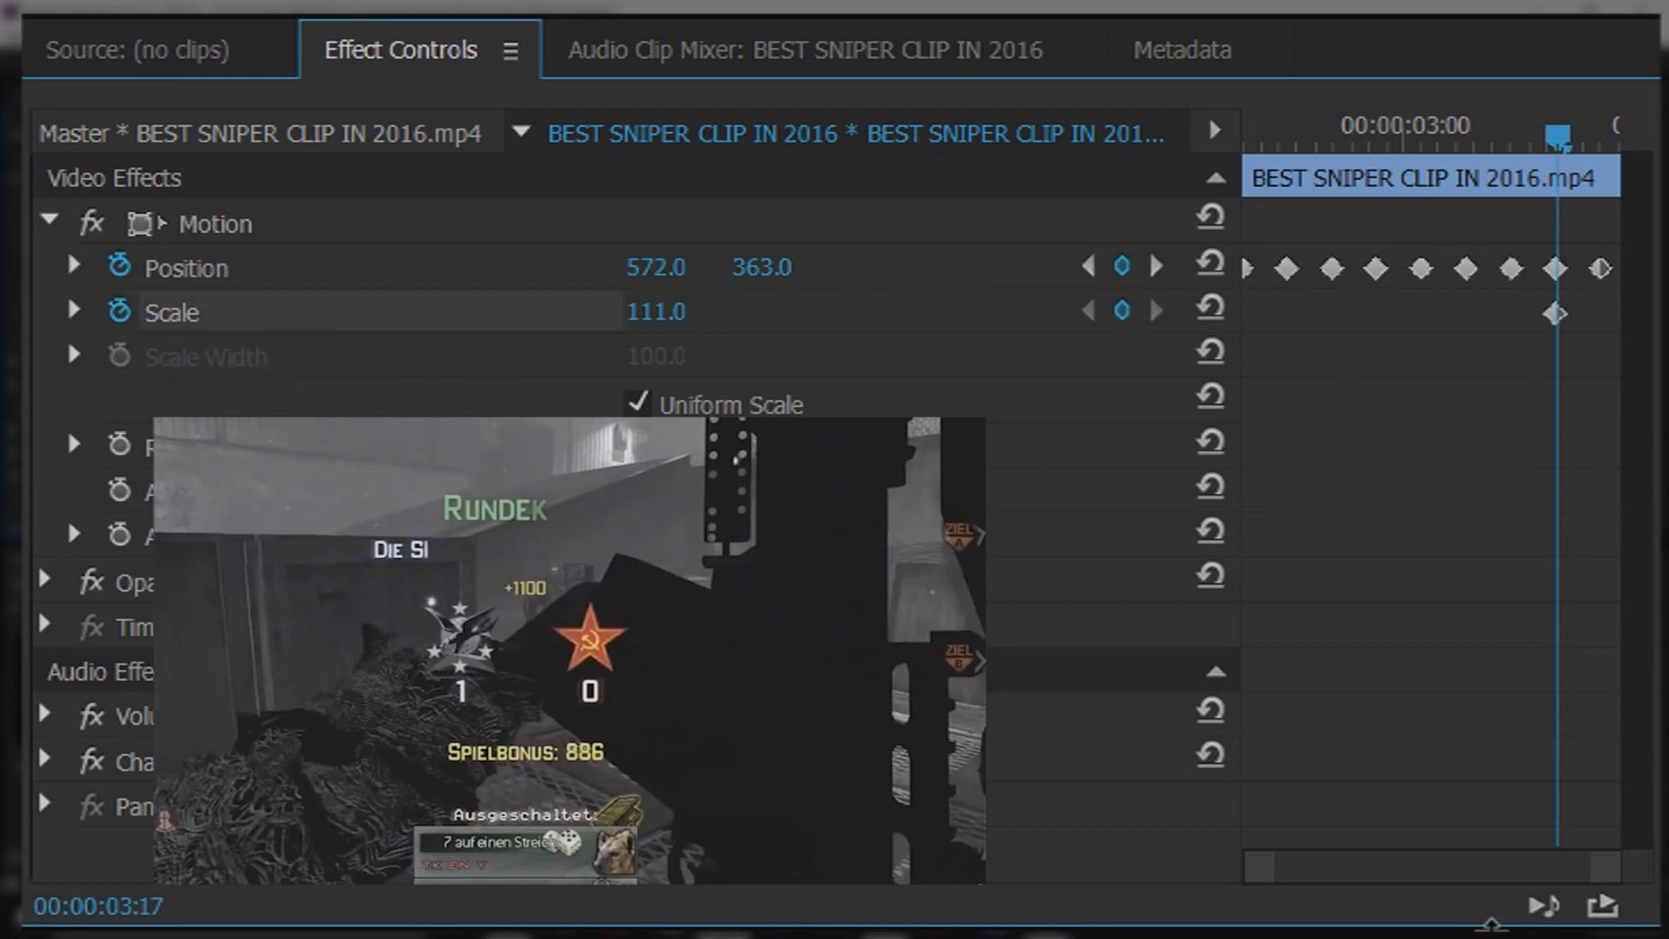
pyautogui.moveTo(1556, 148); pyautogui.dragTo(1215, 171)
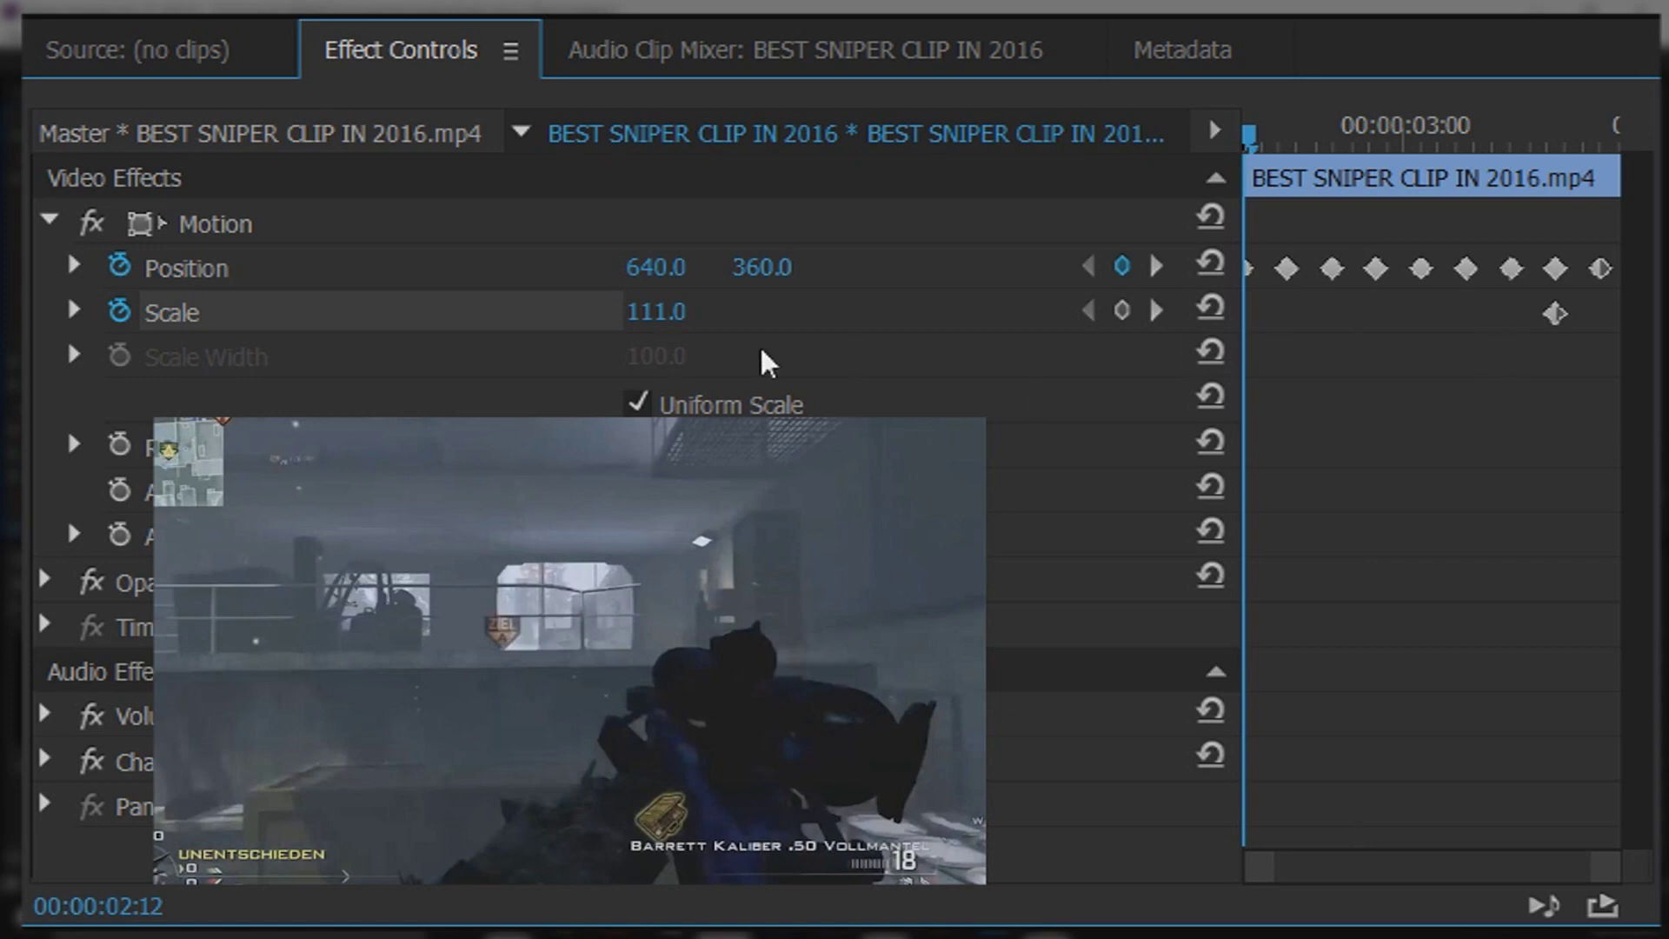
pyautogui.click(1121, 310)
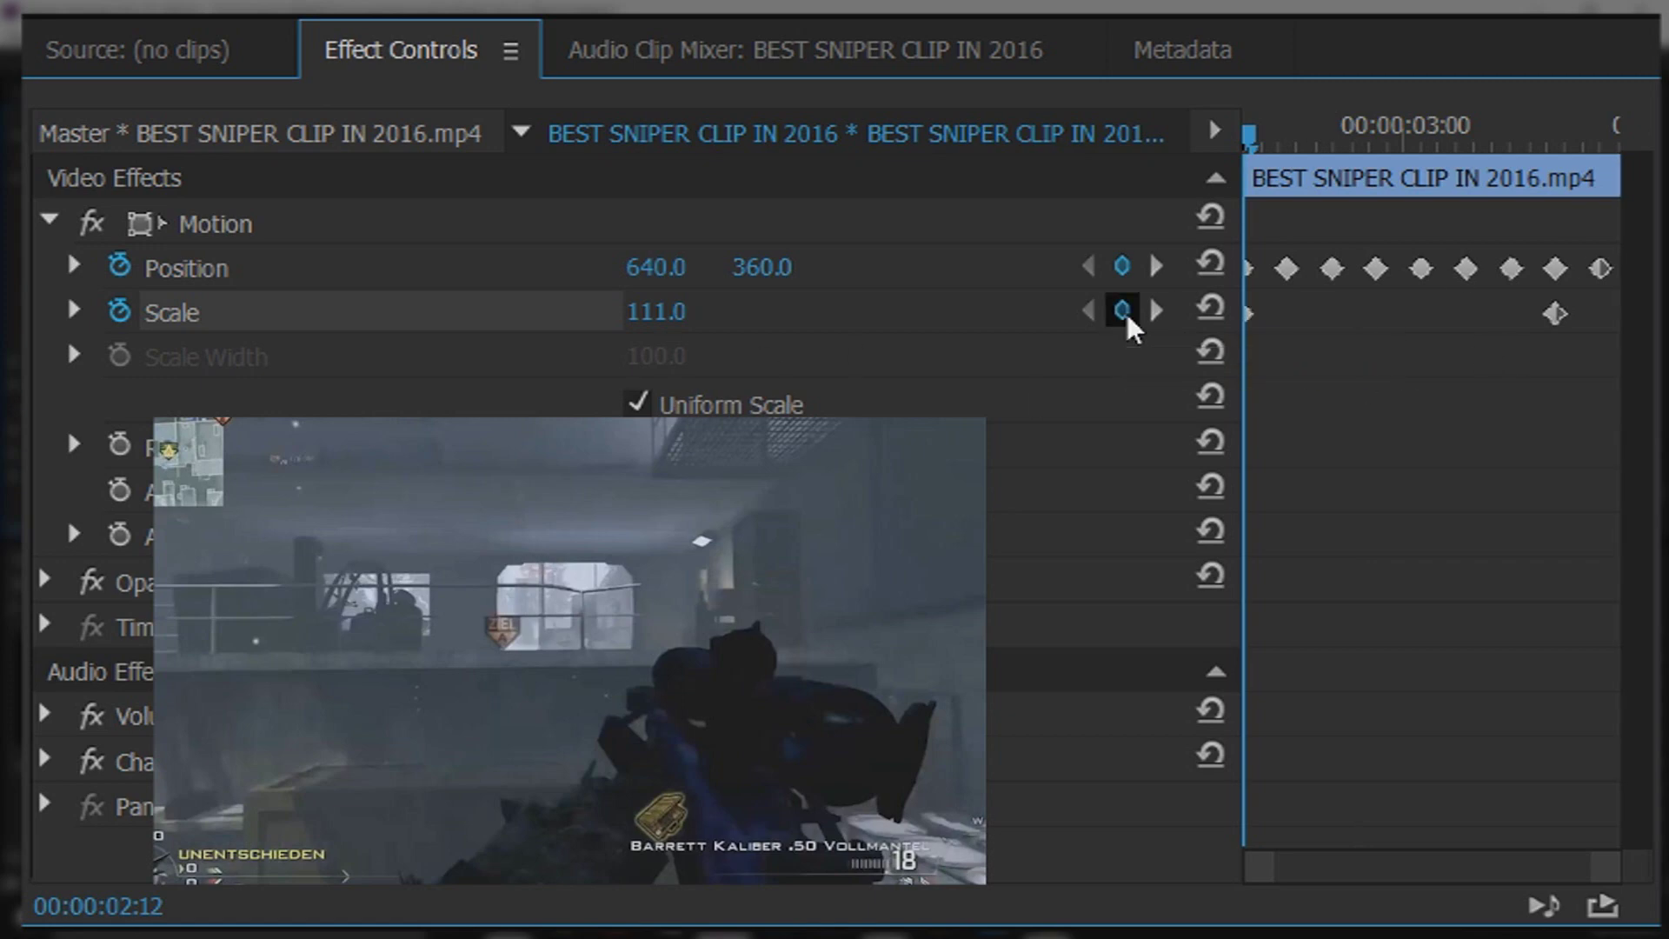
# - At 3:22, set Scale back to 100 as a new keyframe
pyautogui.moveTo(1244, 139); pyautogui.dragTo(1602, 146)
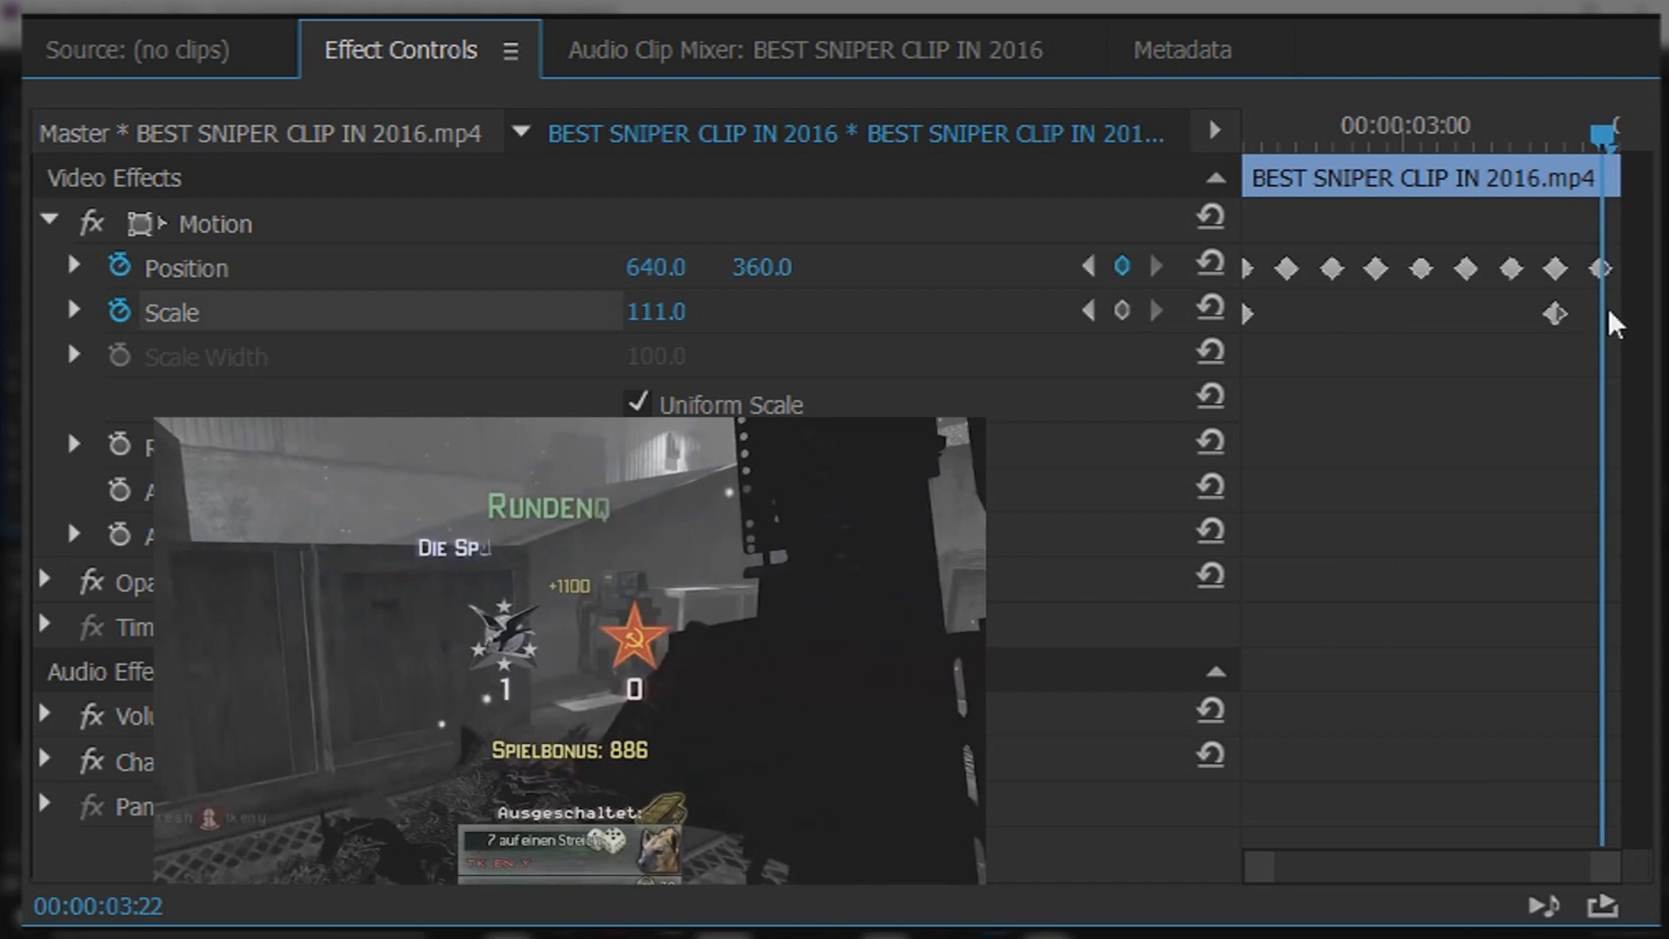
pyautogui.click(657, 311)
pyautogui.write('1')
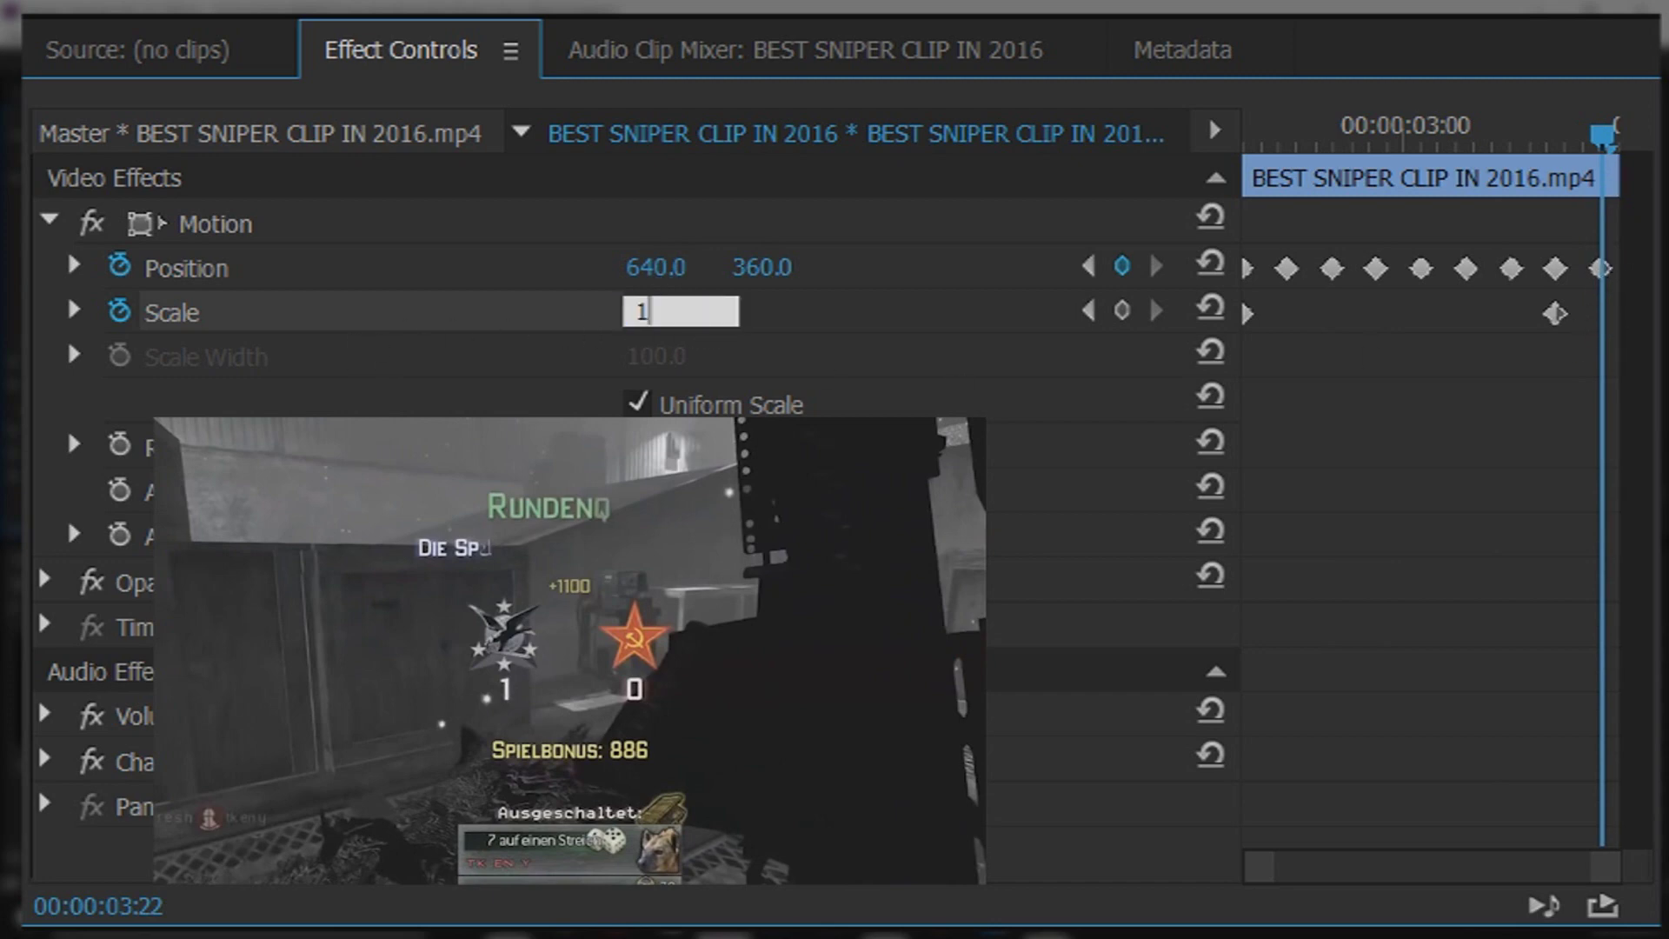
pyautogui.write('00')
pyautogui.press('Return')
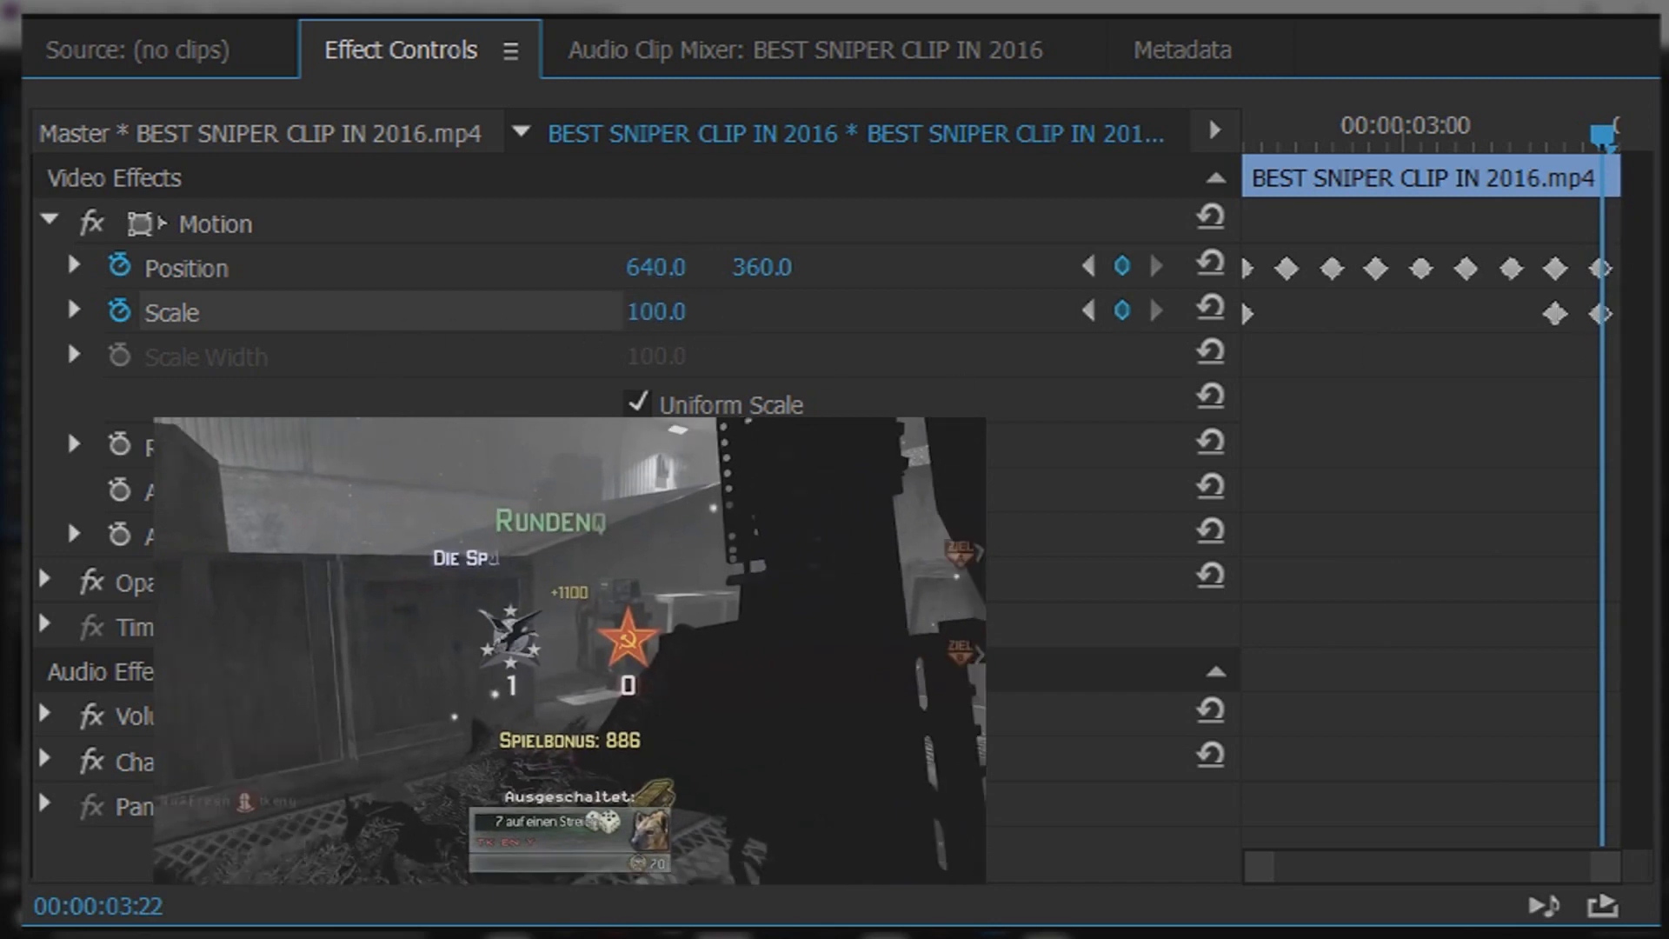
pyautogui.moveTo(1609, 157); pyautogui.dragTo(492, 181)
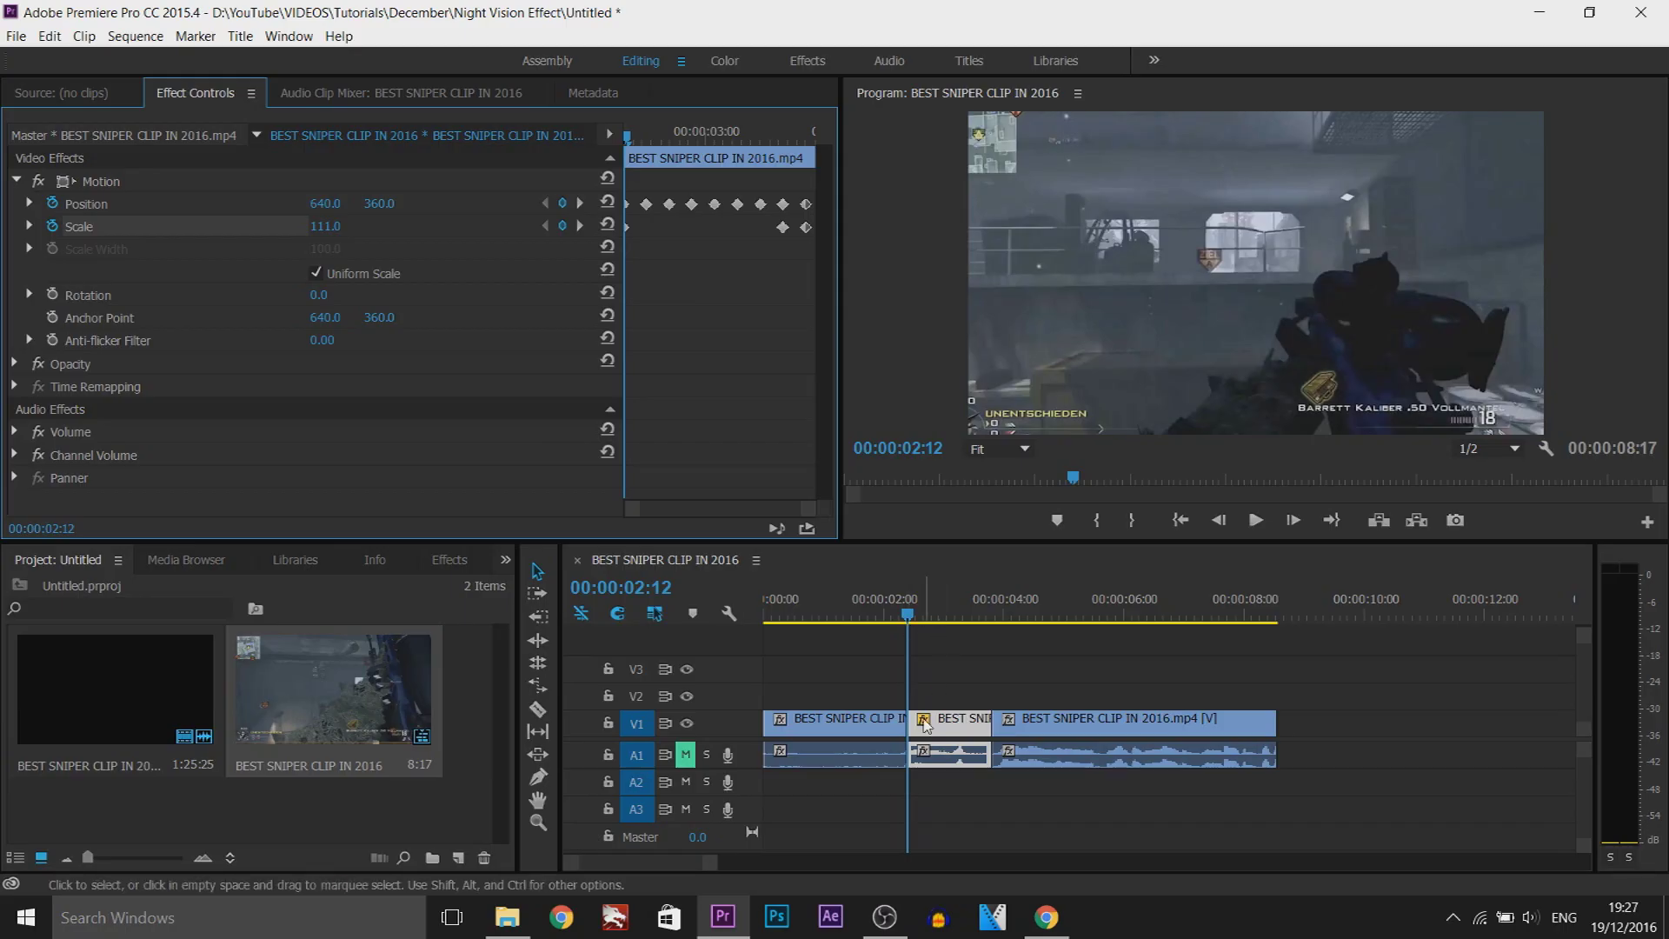
# - Play the sequence from the start to 4:08, scrub back to about 2:14, and return to the start
pyautogui.press('Home')
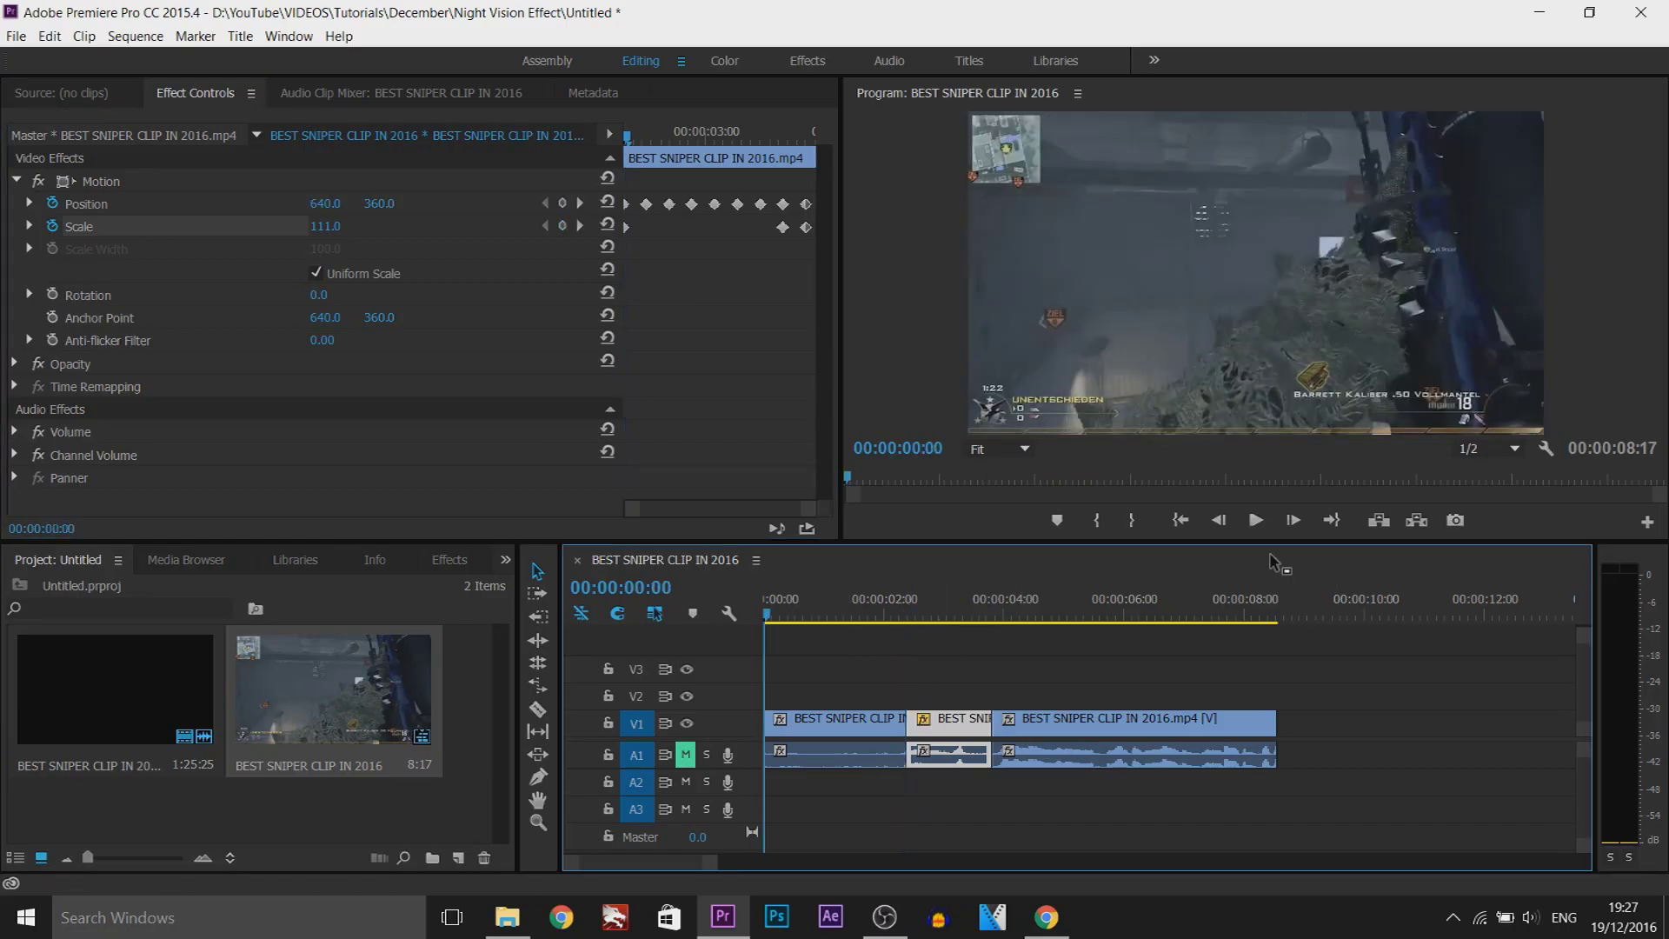
pyautogui.click(1255, 520)
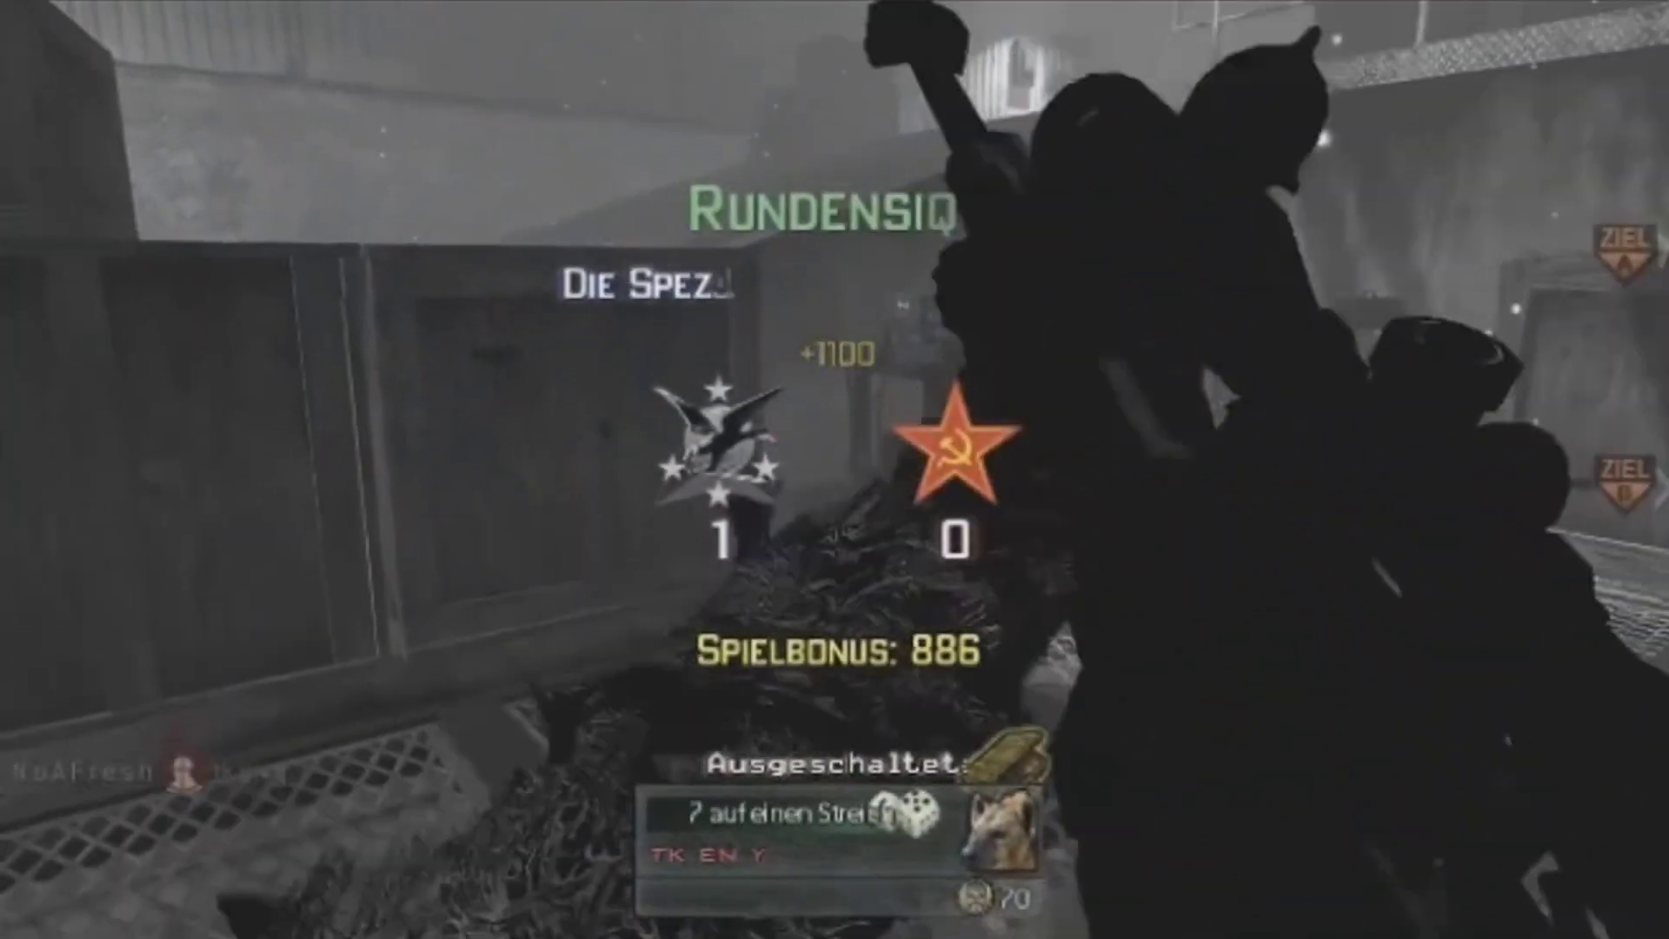
pyautogui.click(1023, 617)
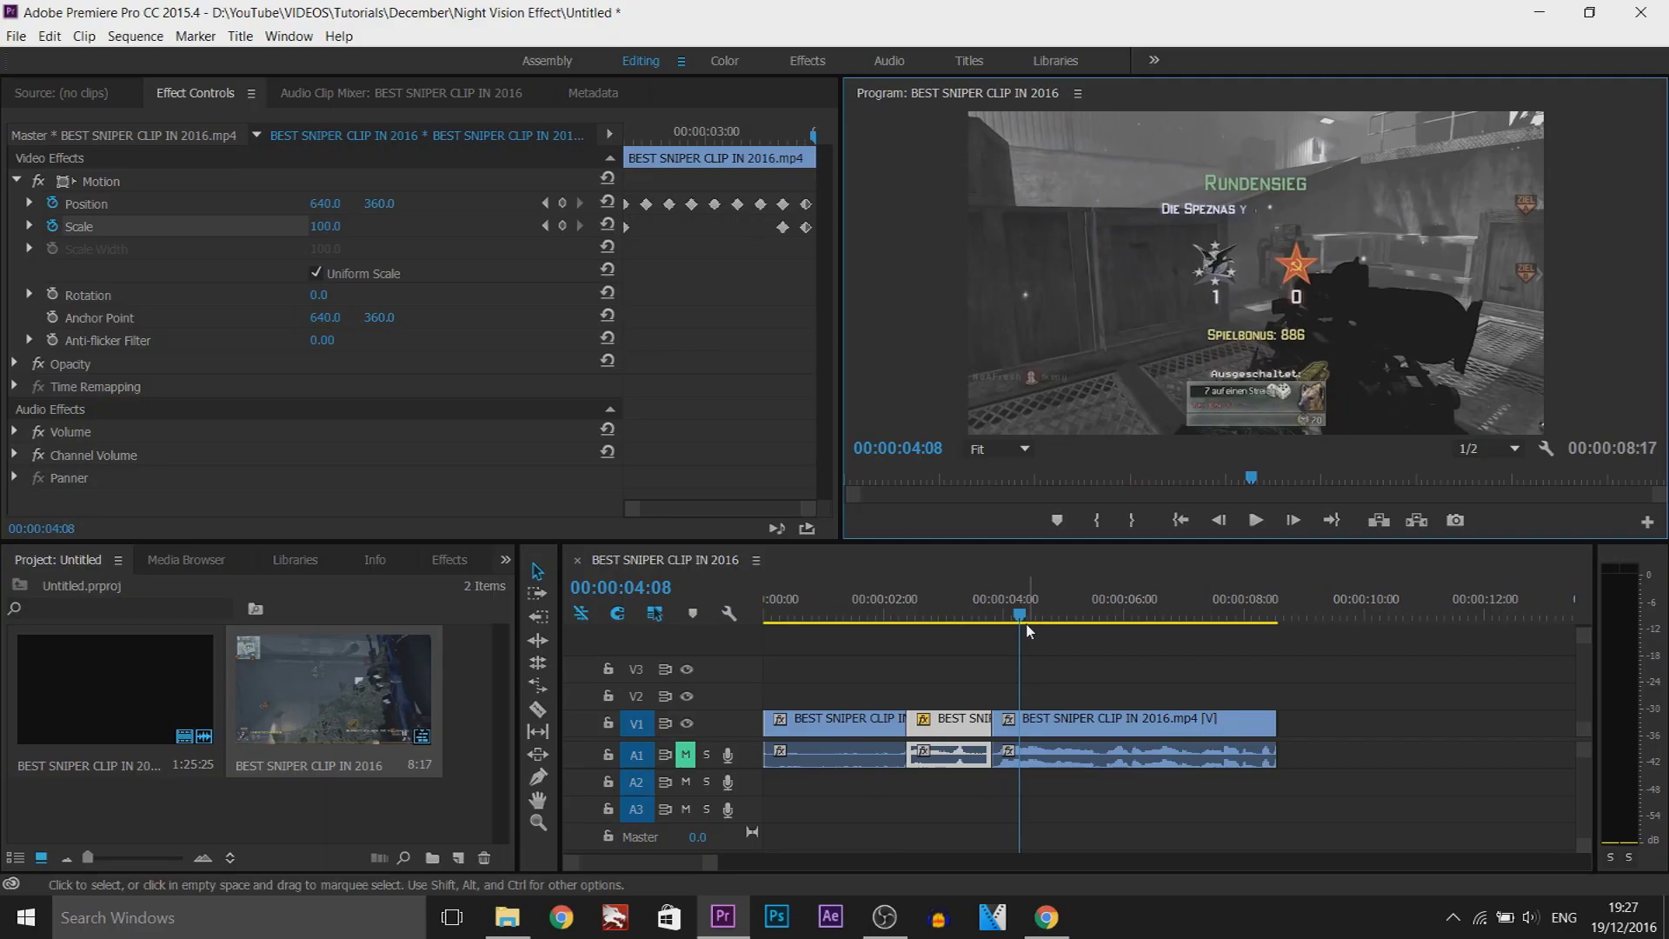
pyautogui.moveTo(1022, 619); pyautogui.dragTo(953, 627)
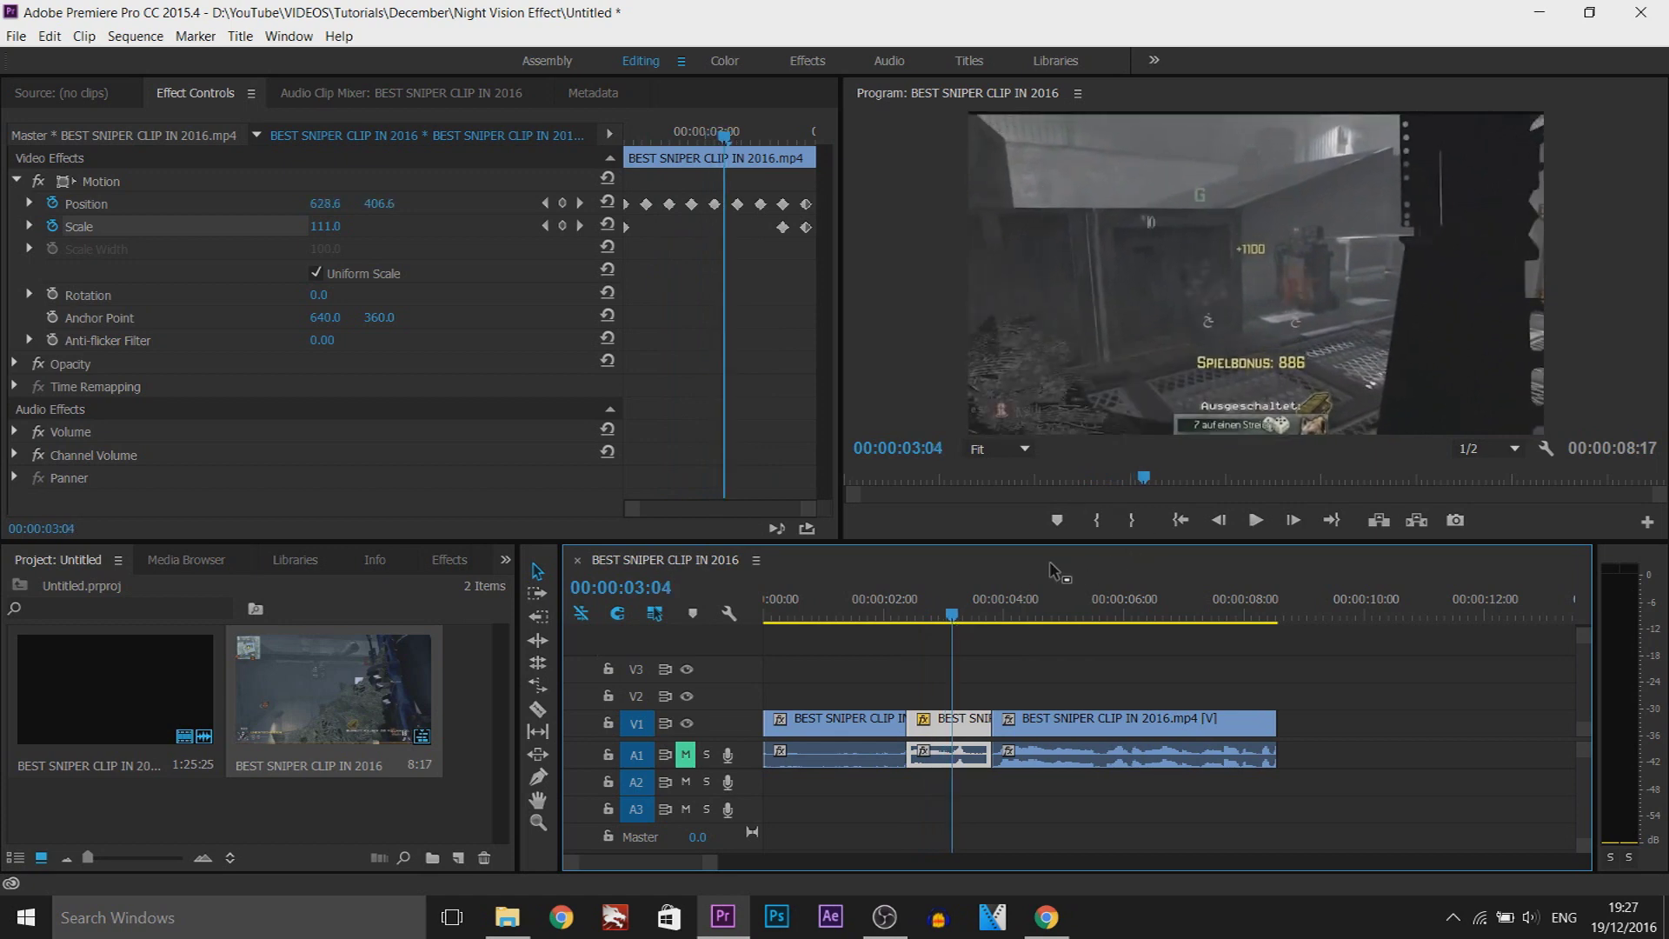
pyautogui.press('Home')
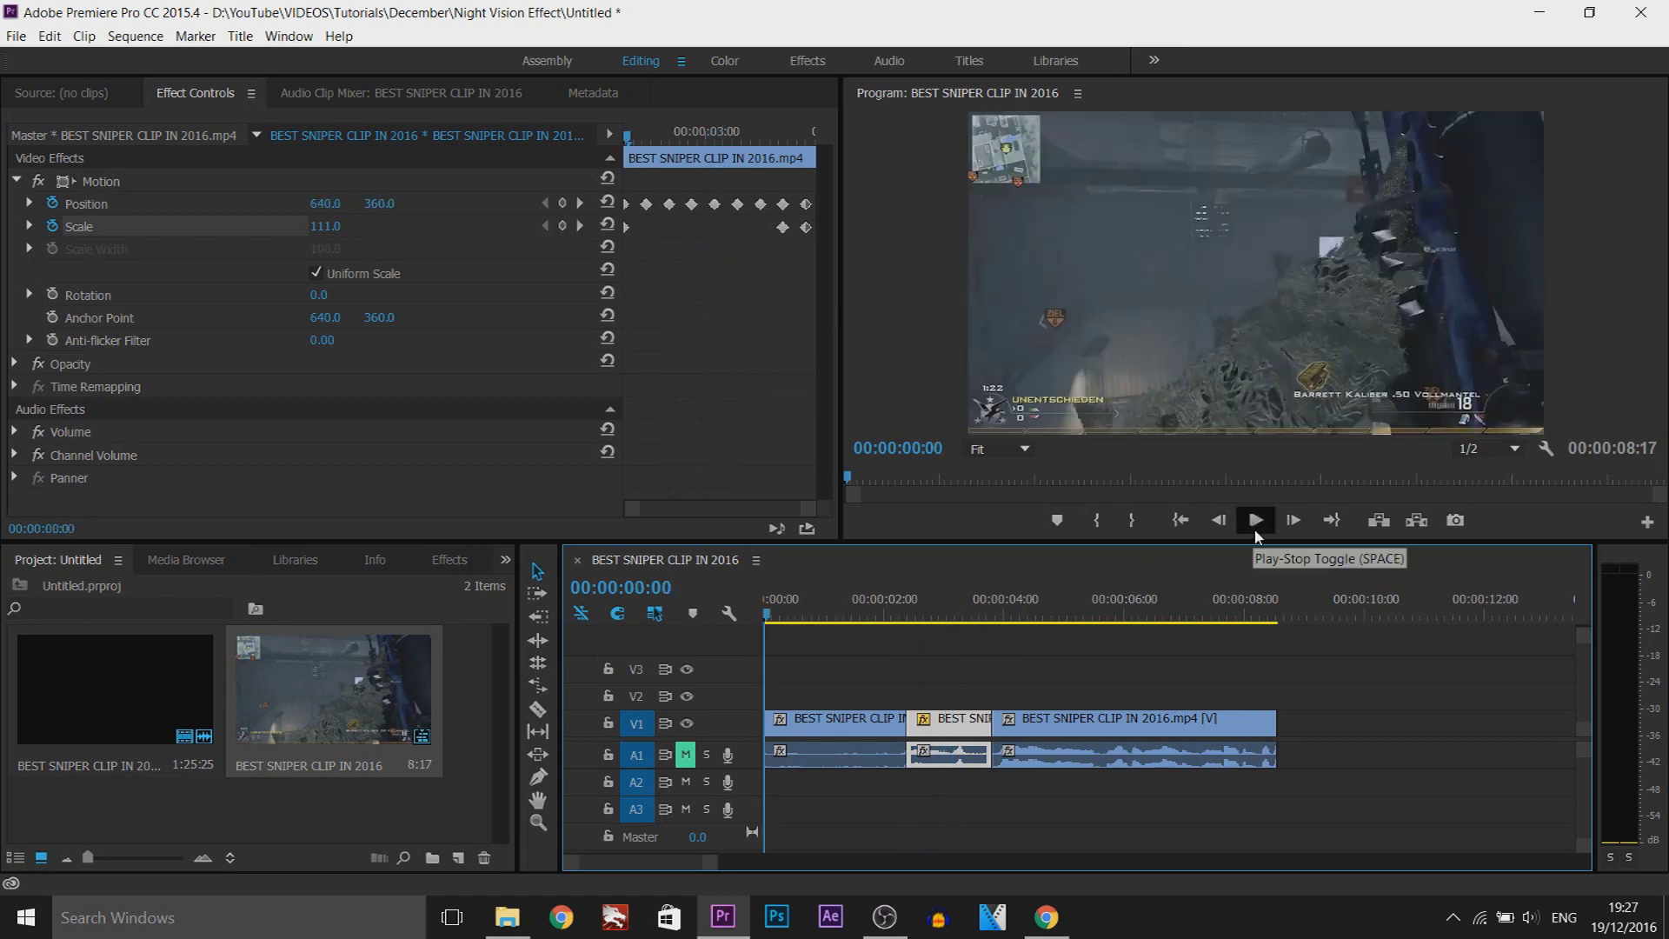
# - Replay the shake and zoom, stop near 3:26, and park the playhead at 00:00:02:12
pyautogui.click(1256, 520)
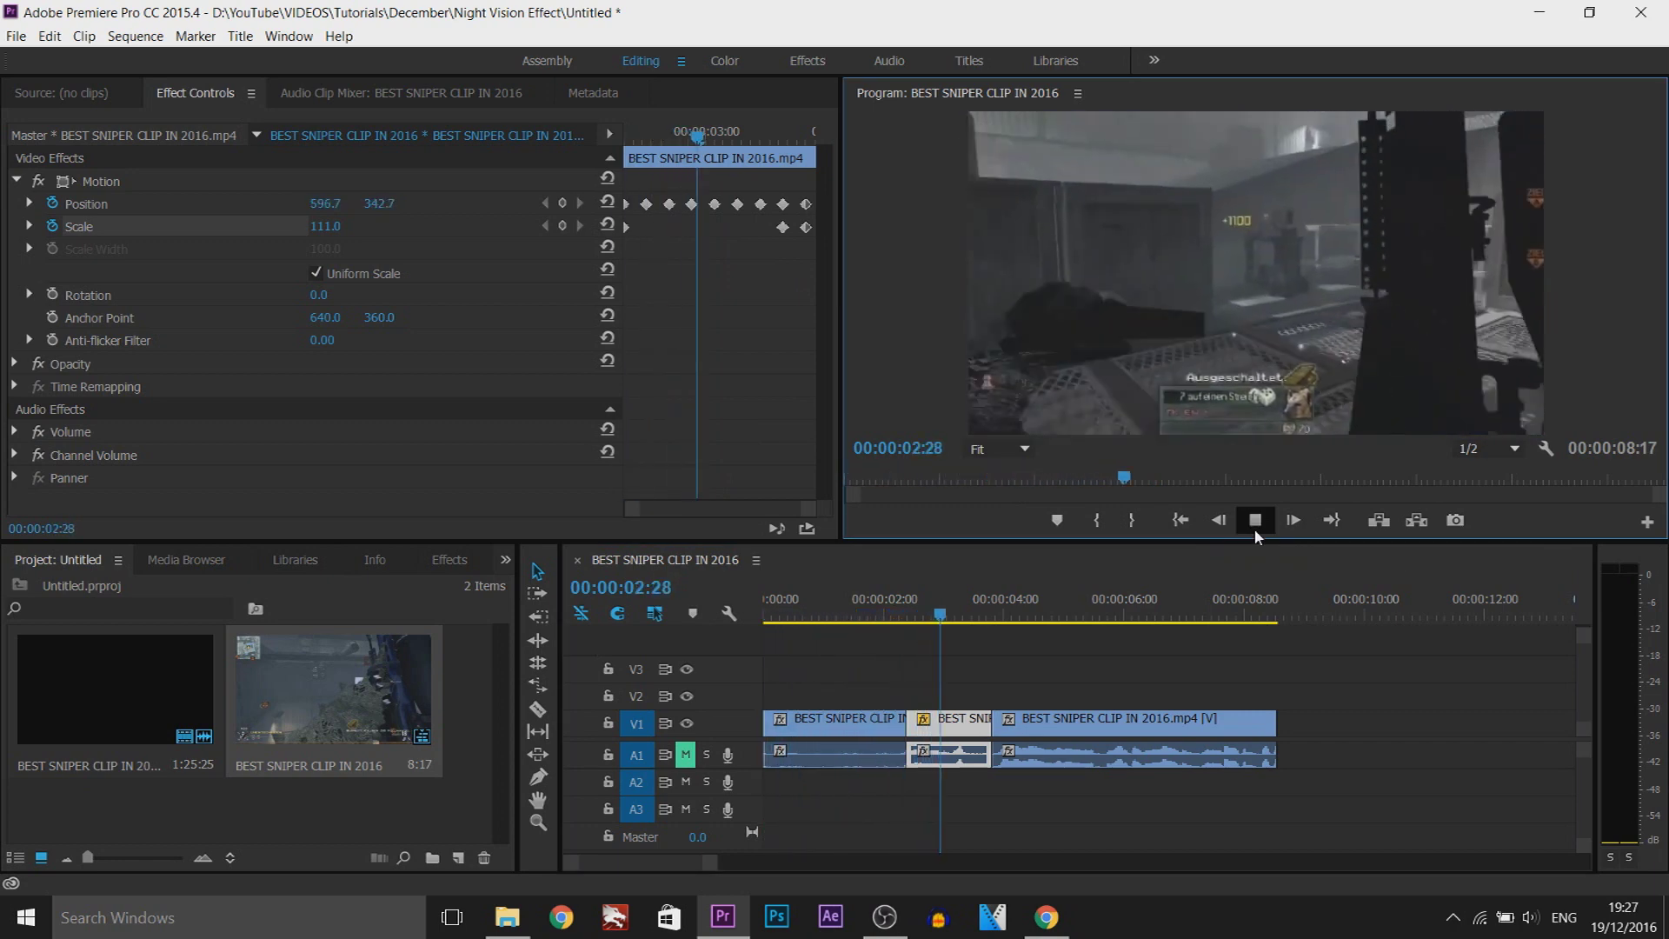
pyautogui.click(1254, 528)
pyautogui.click(1230, 527)
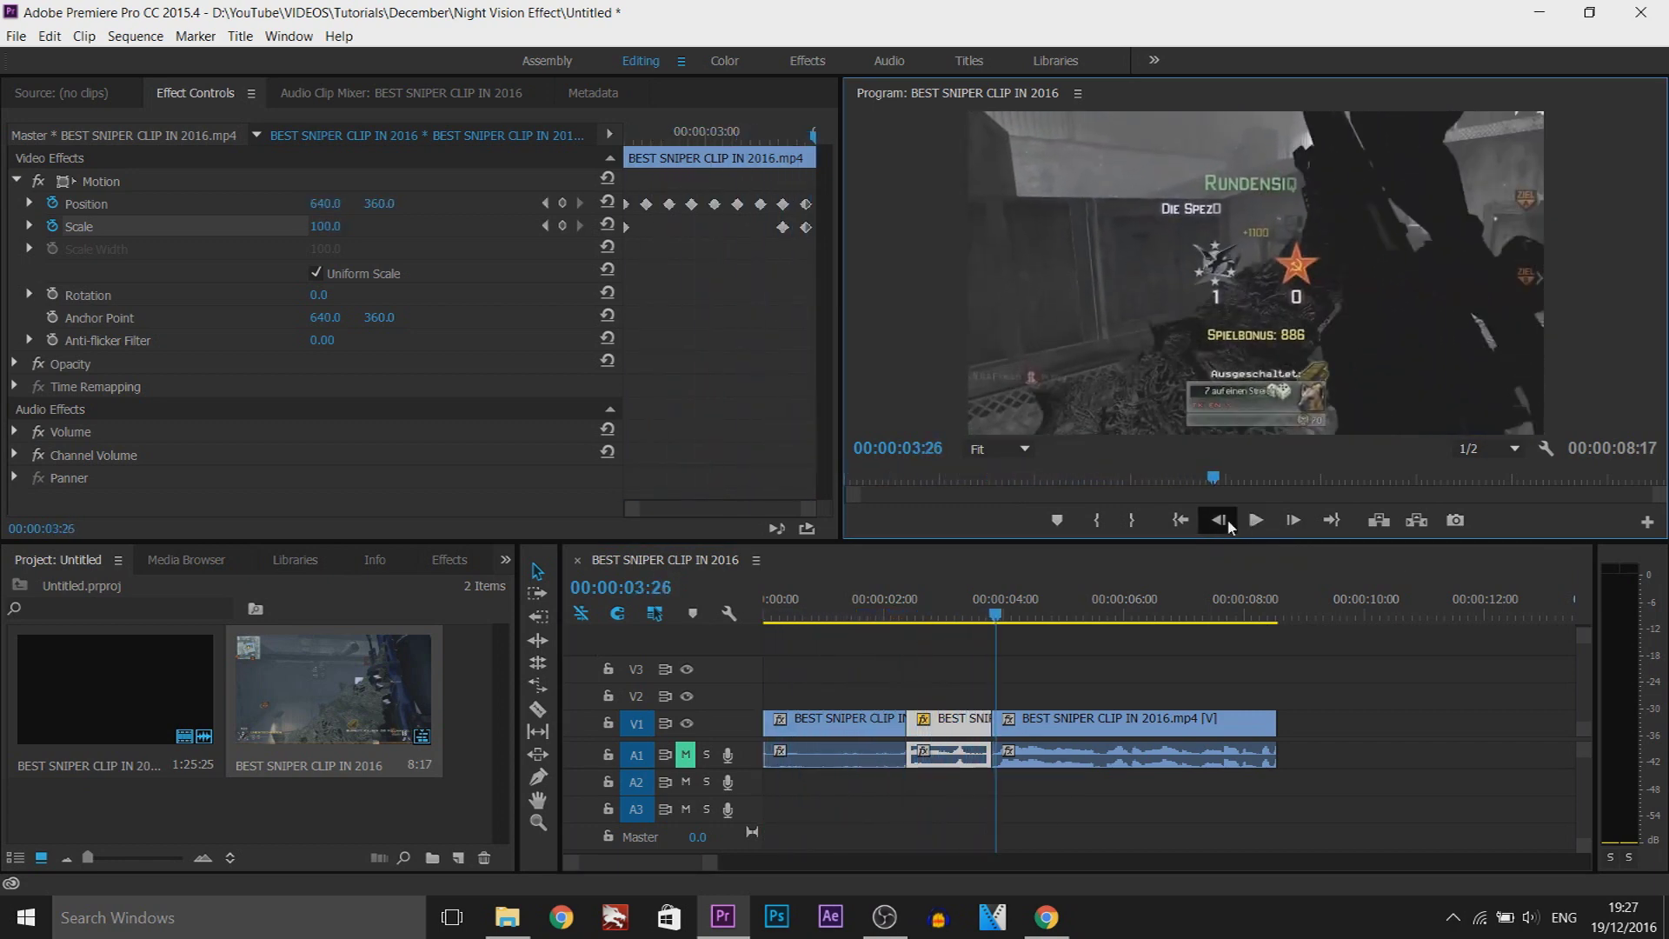
pyautogui.click(1001, 627)
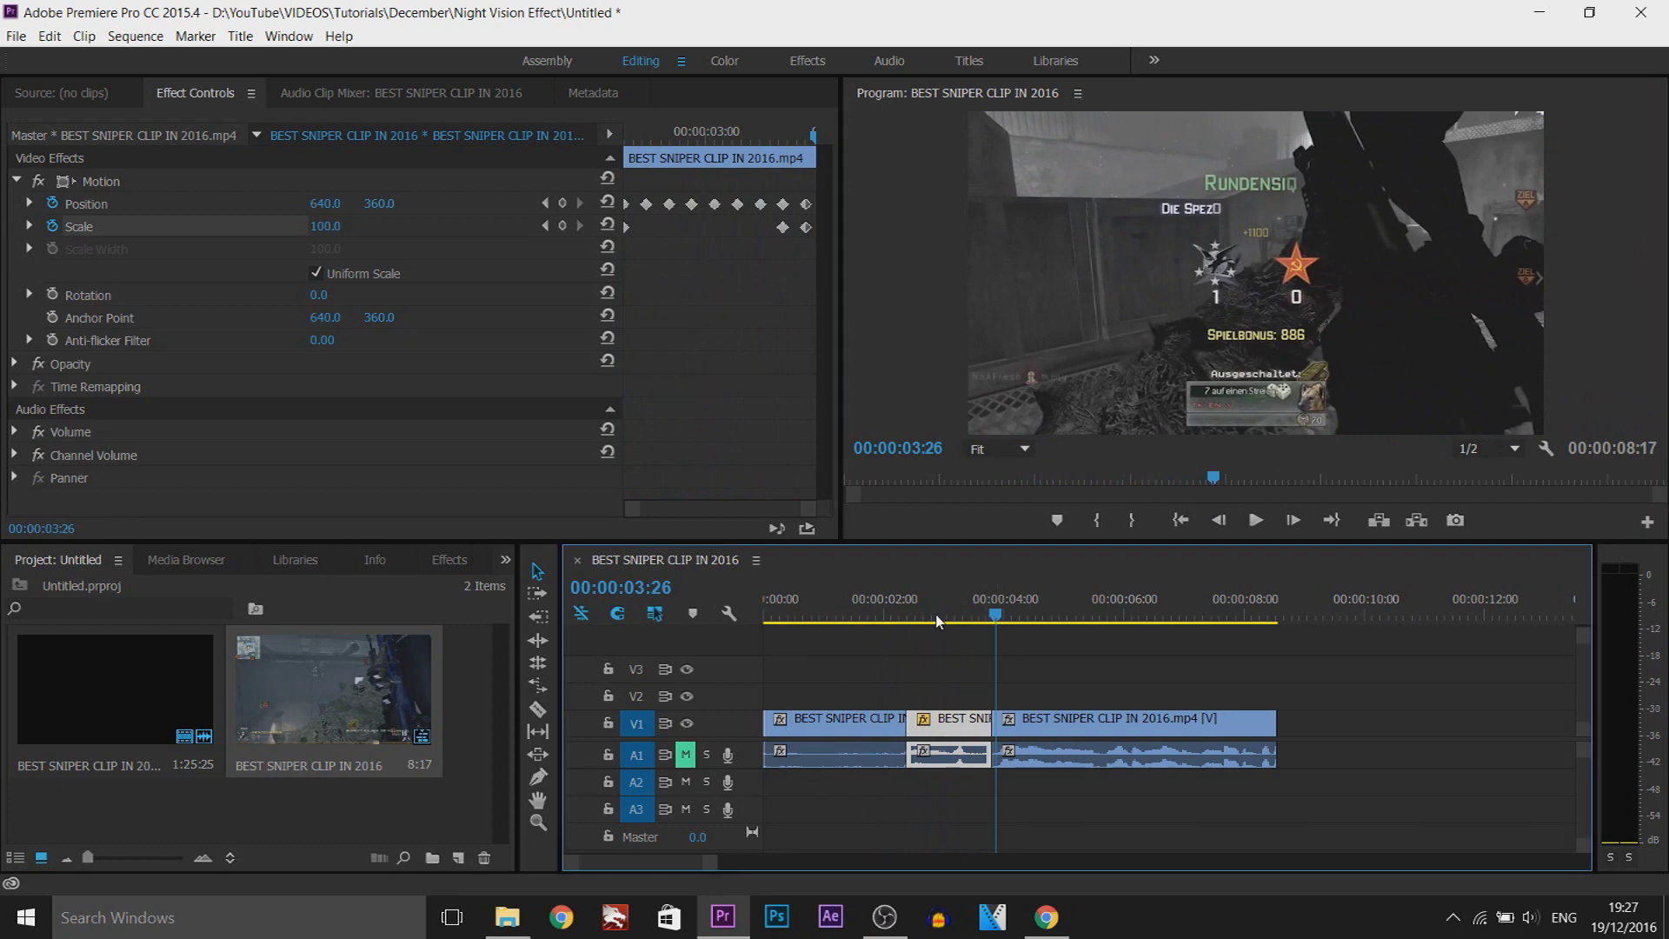
pyautogui.moveTo(999, 618); pyautogui.dragTo(910, 614)
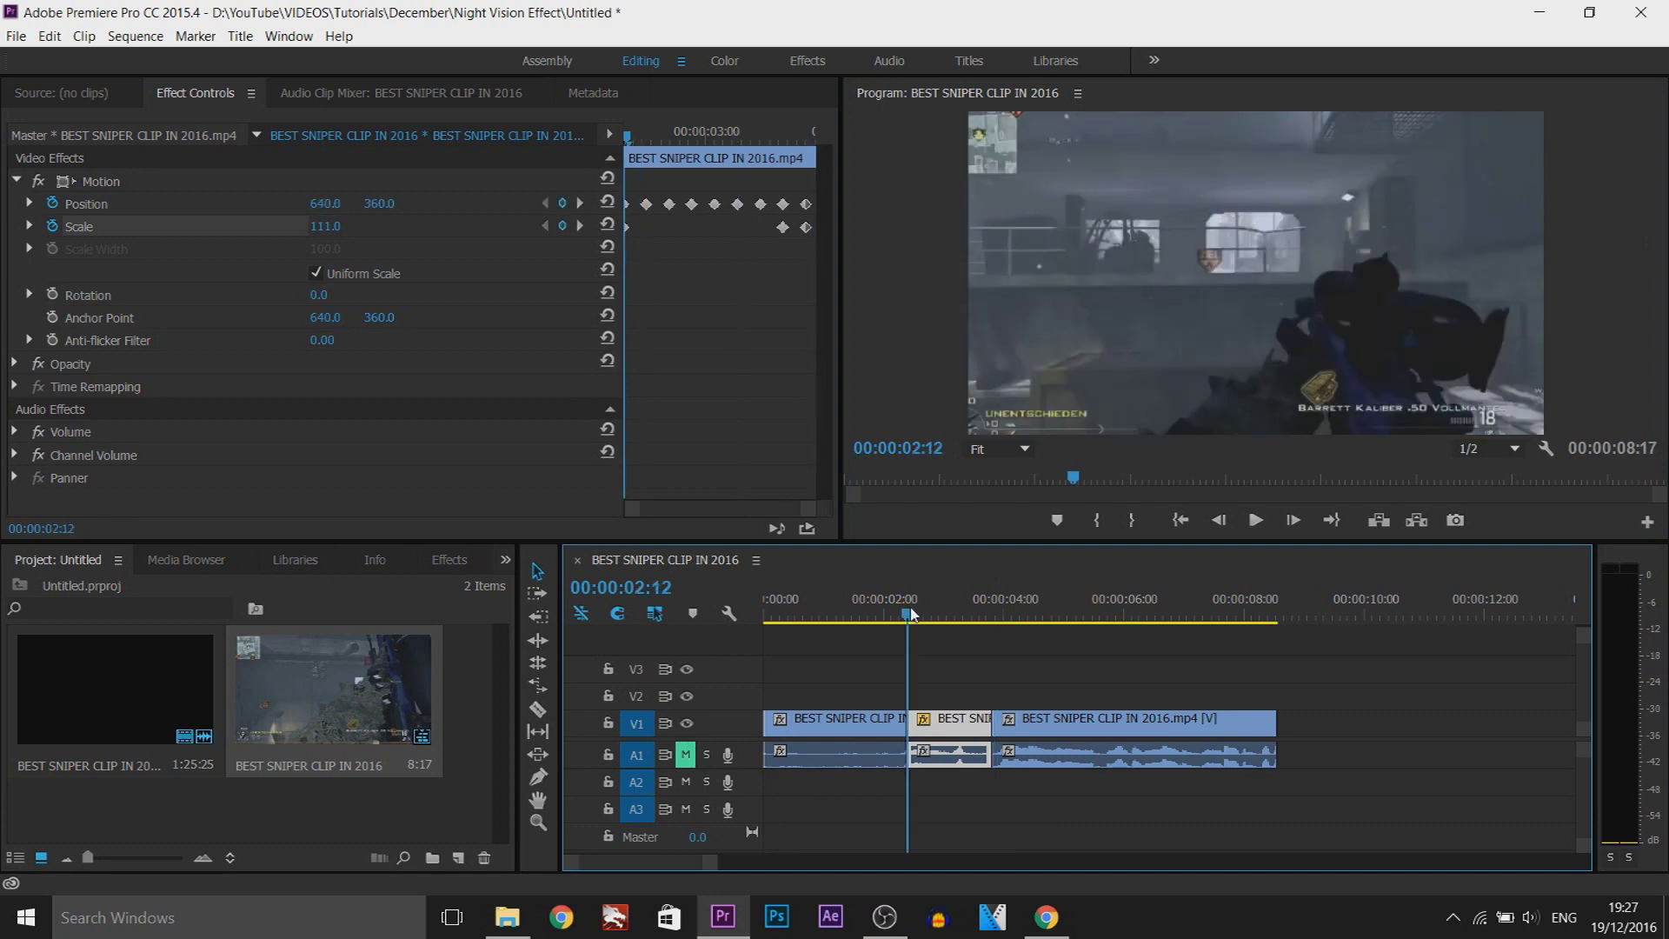